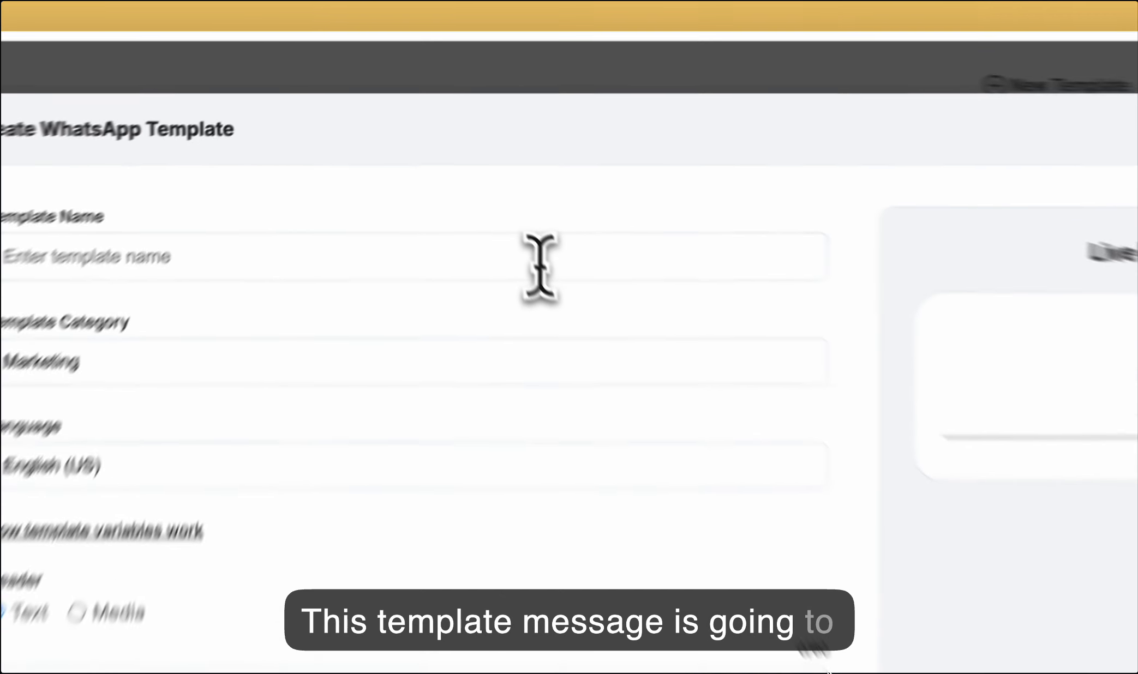
- Name the template tracking_your_order and set its category to Utility
left_click(466, 169)
type("t")
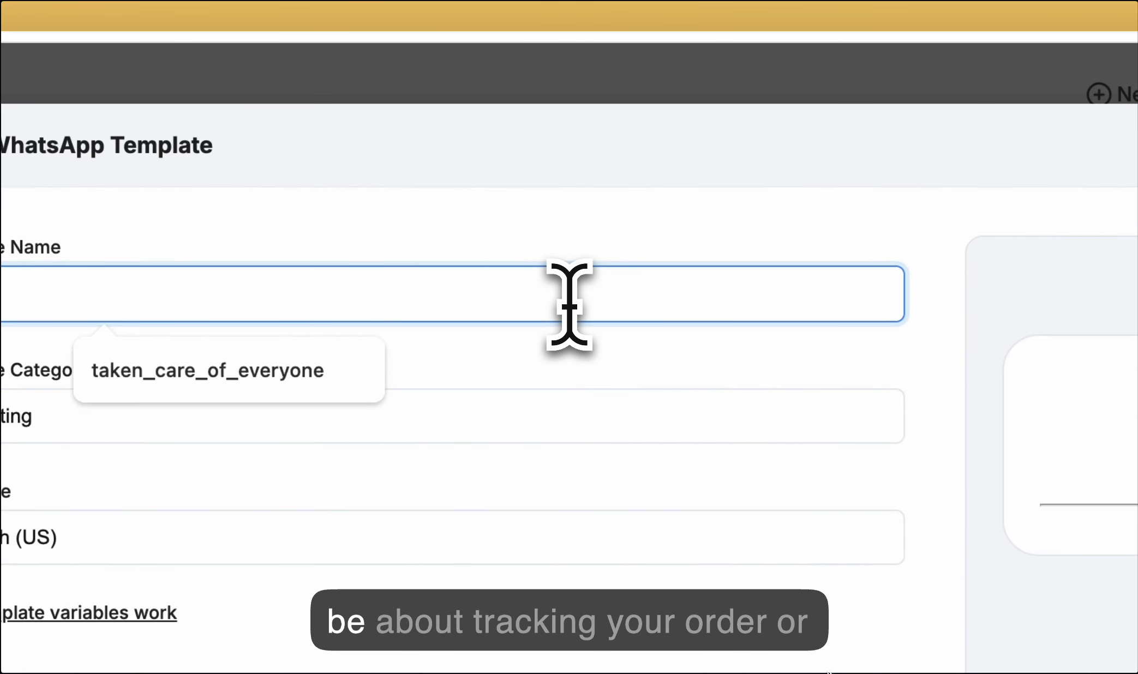
type("racking_your_o")
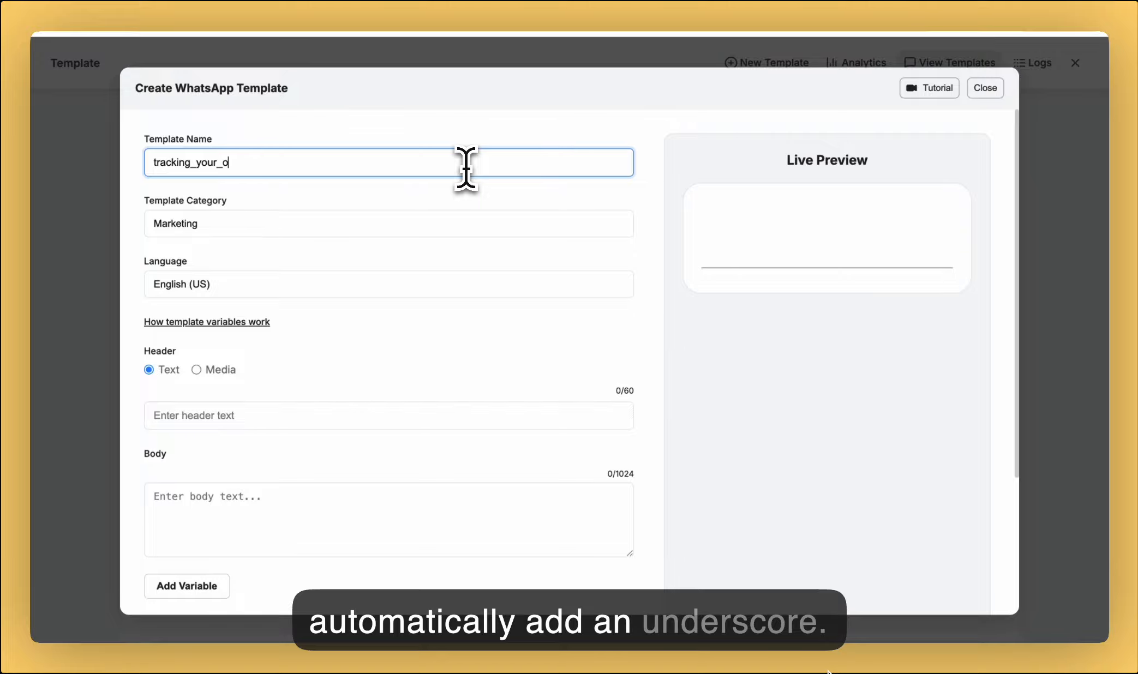
type("rder")
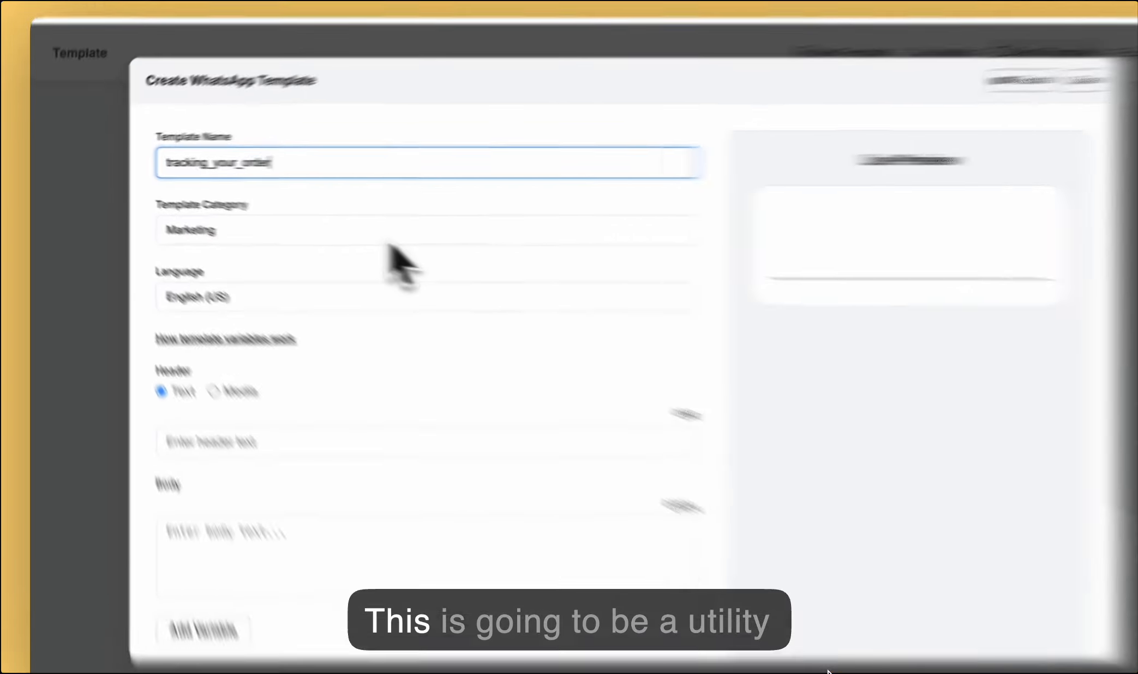
left_click(355, 233)
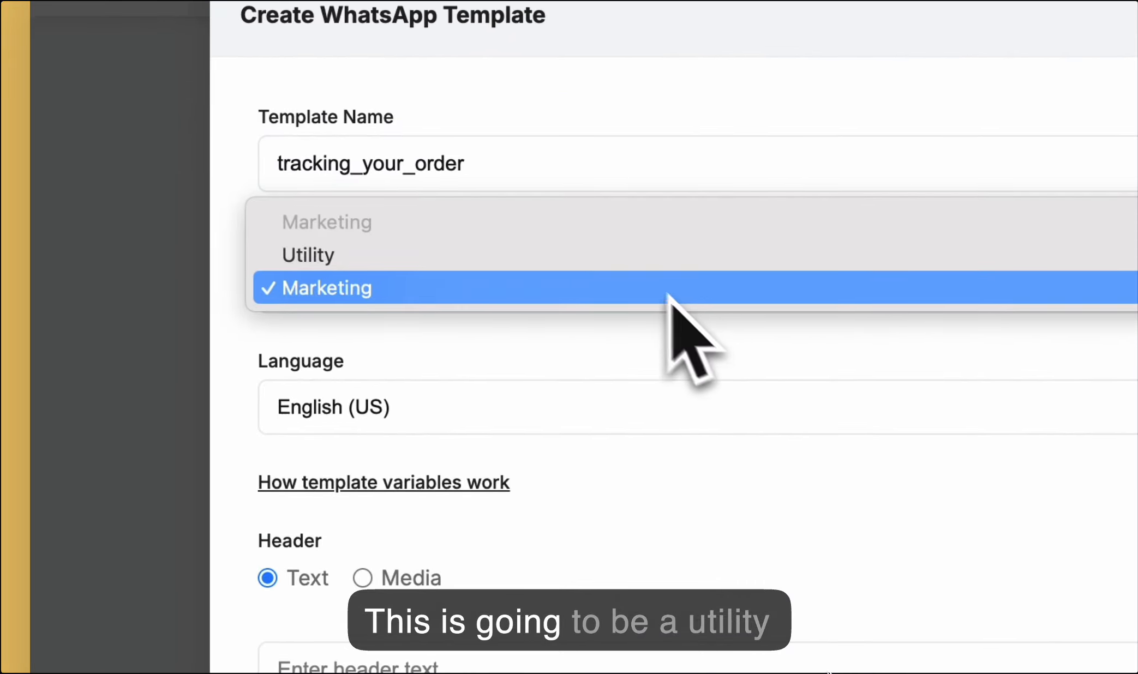
left_click(611, 255)
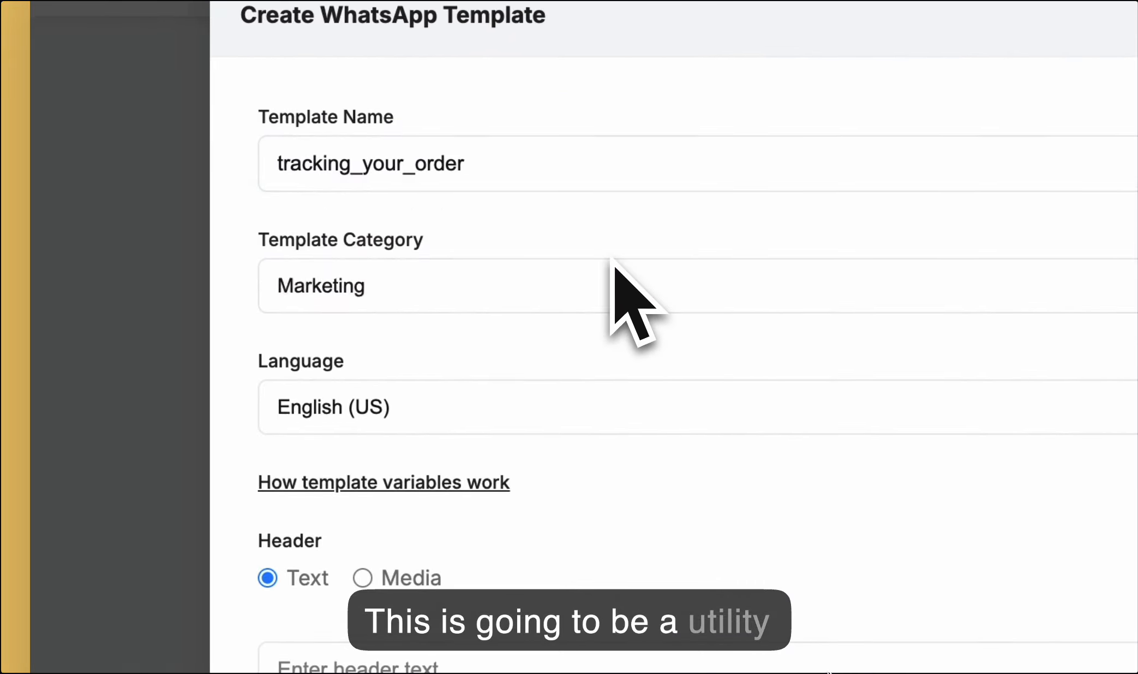
- Enter "Order Tracking" as the template's text header
scroll(586, 365, "down", 5)
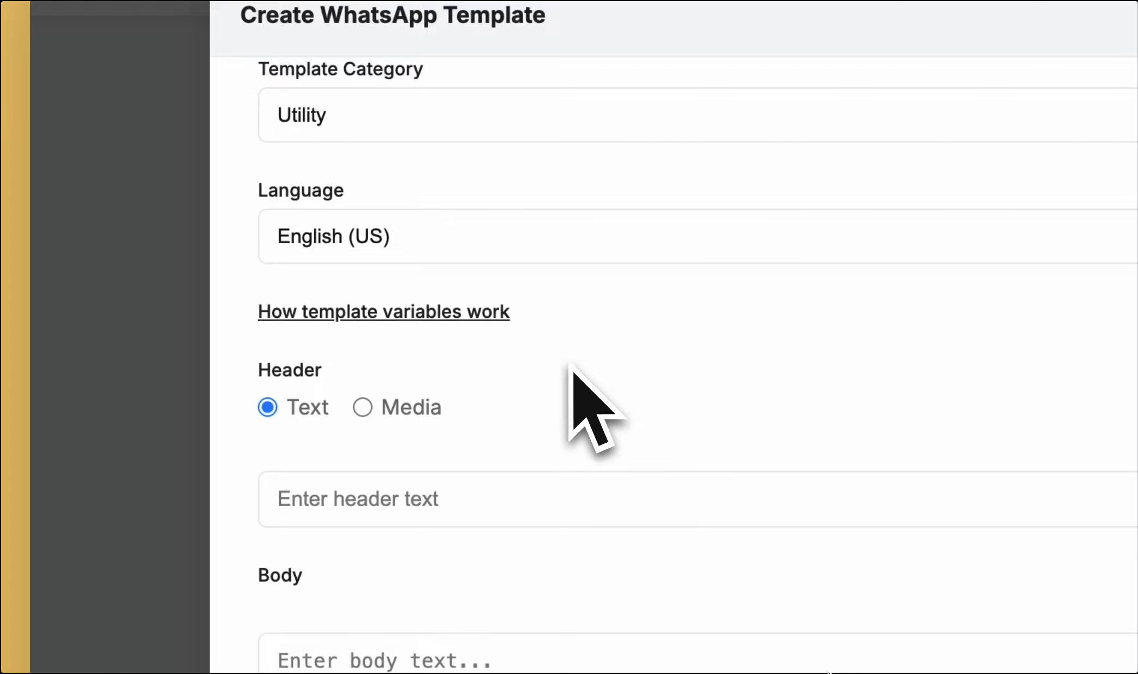
left_click(437, 420)
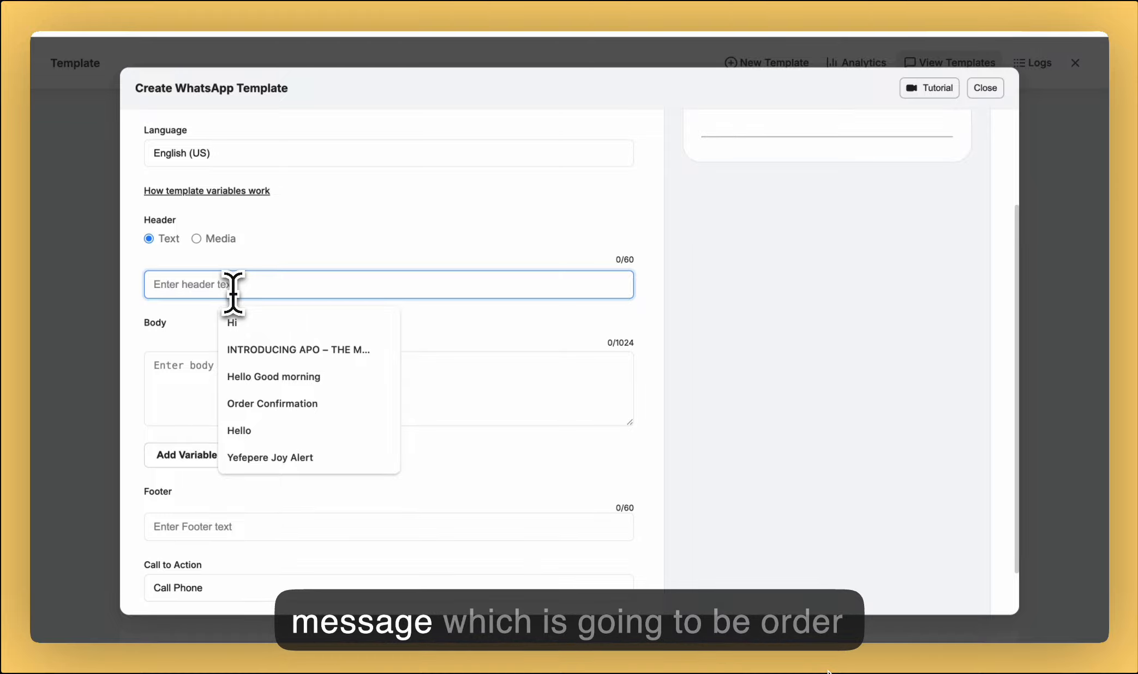
type("Order")
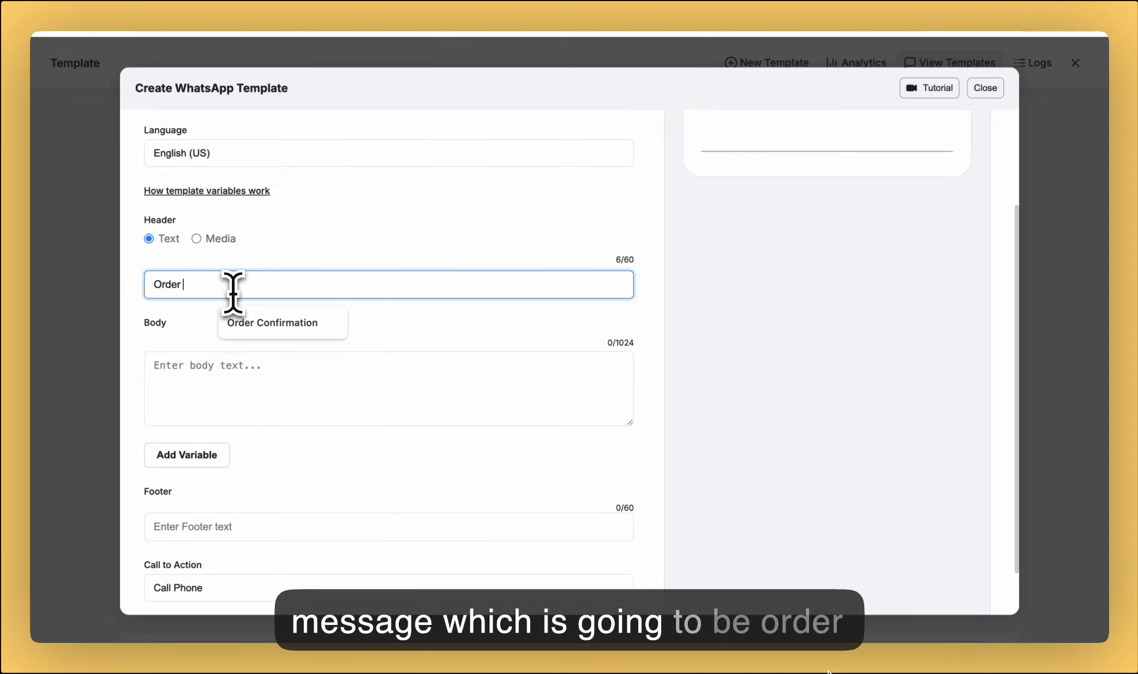
type(" Tracking")
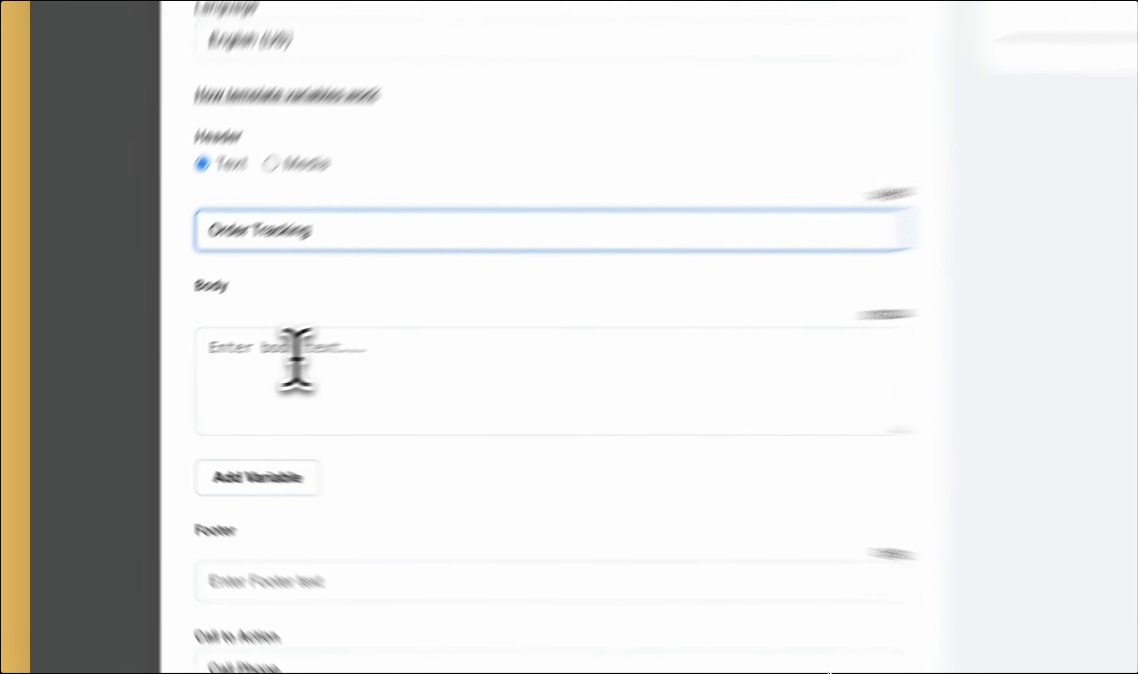
- Start the body text with the greeting "Hi" followed by variable {{1}}
left_click(215, 374)
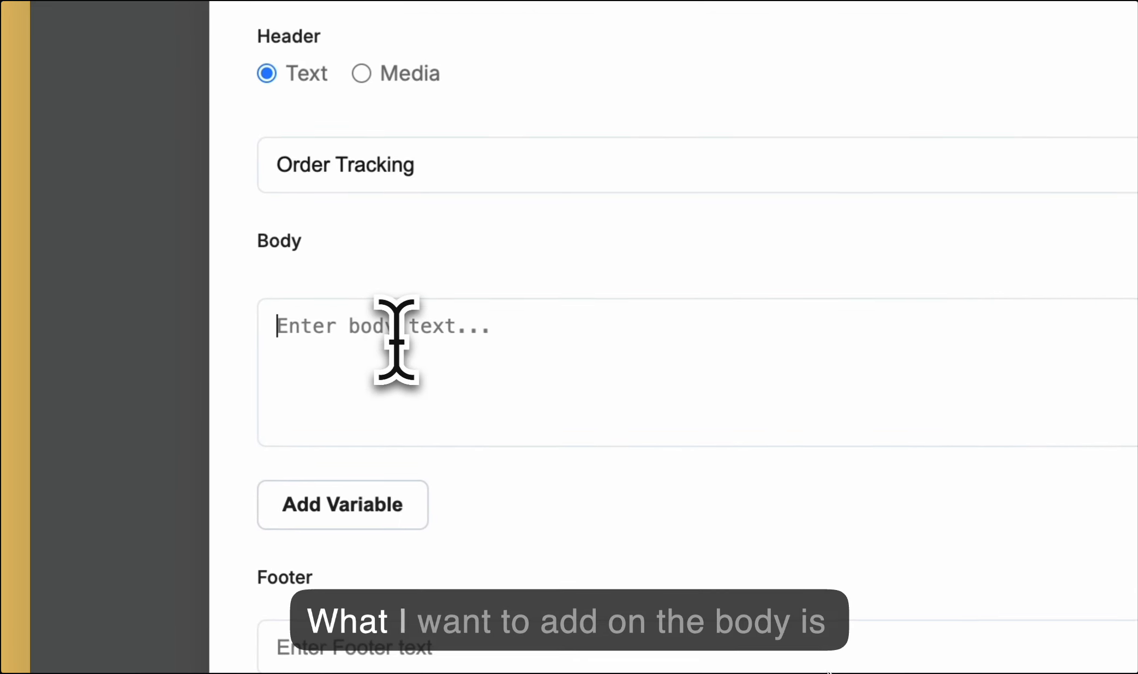
type("Hi")
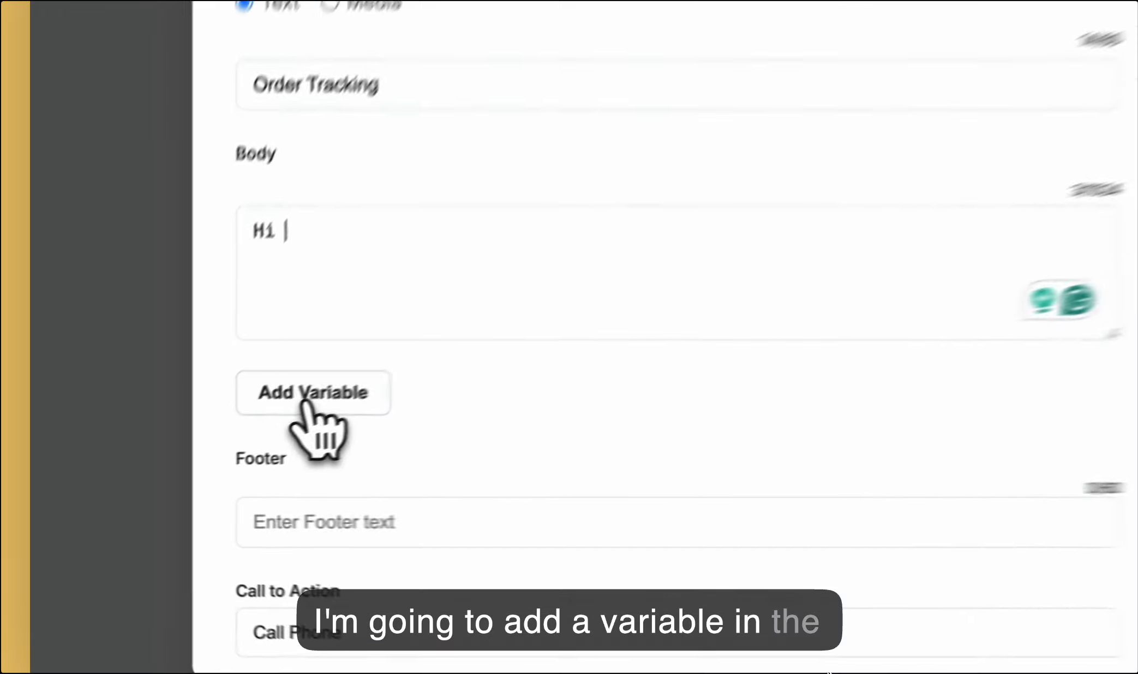
left_click(185, 456)
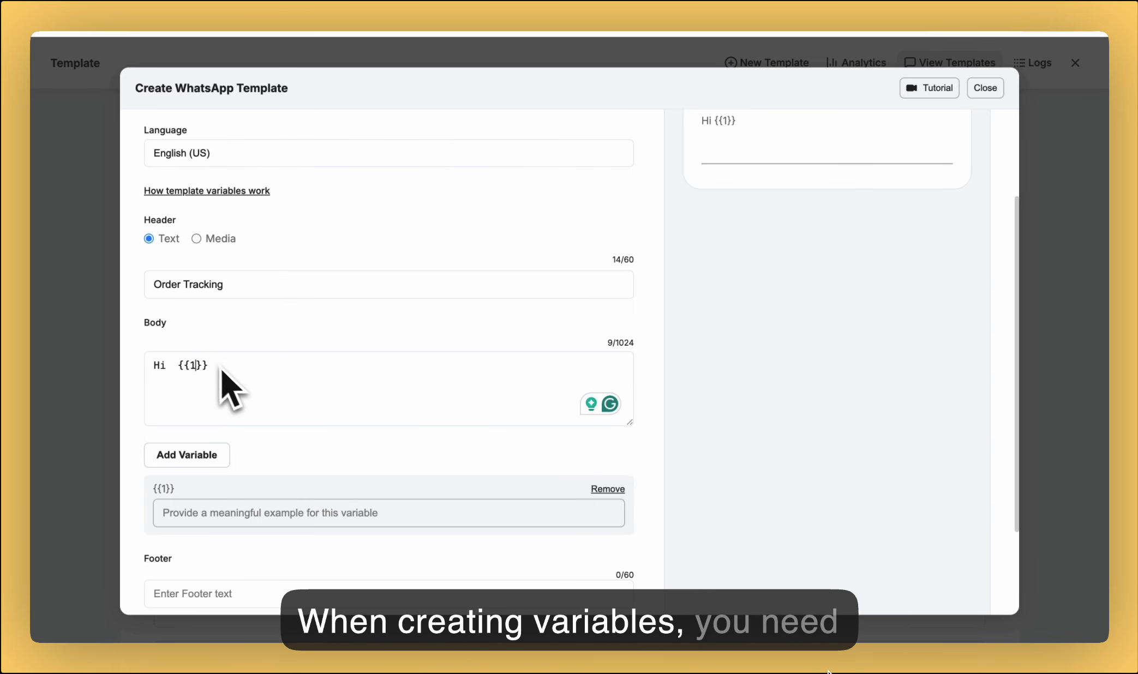
- Provide two customer first names, separated by a comma, as the example for variable {{1}}
left_click(239, 513)
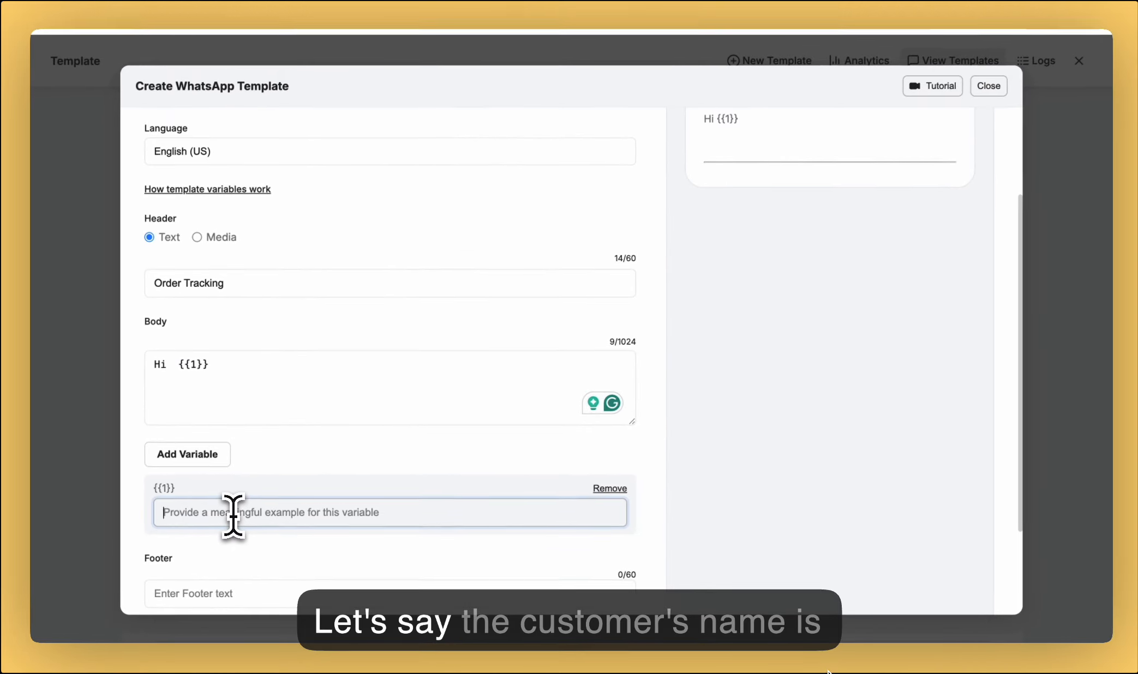
type("John")
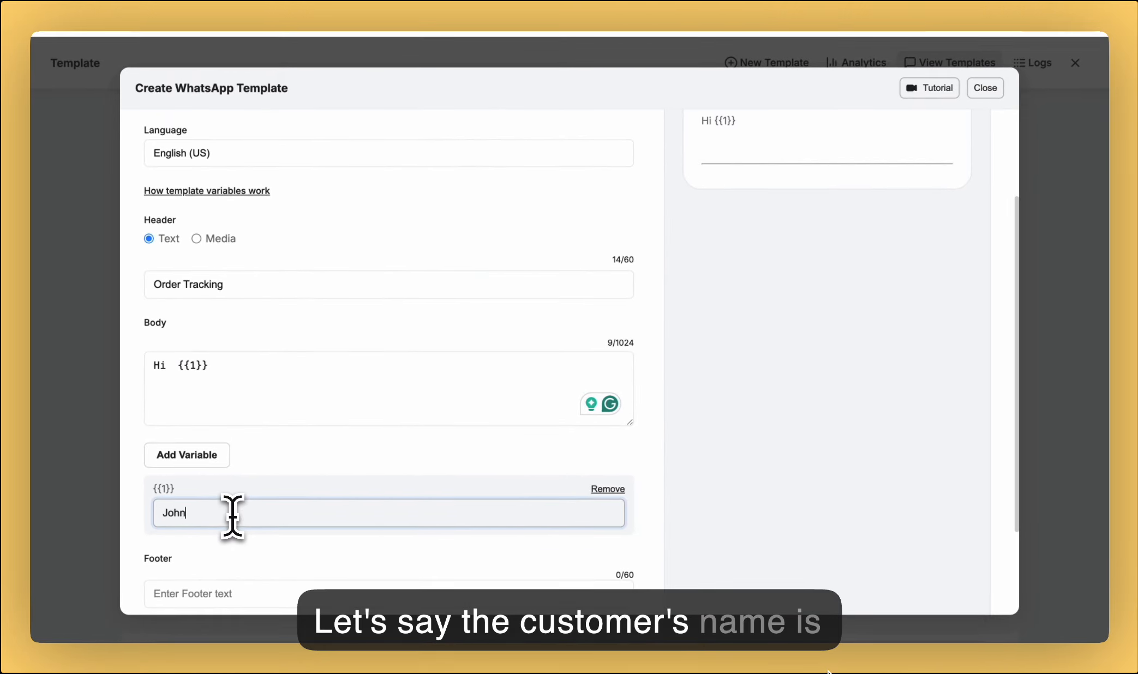
type(", Femi")
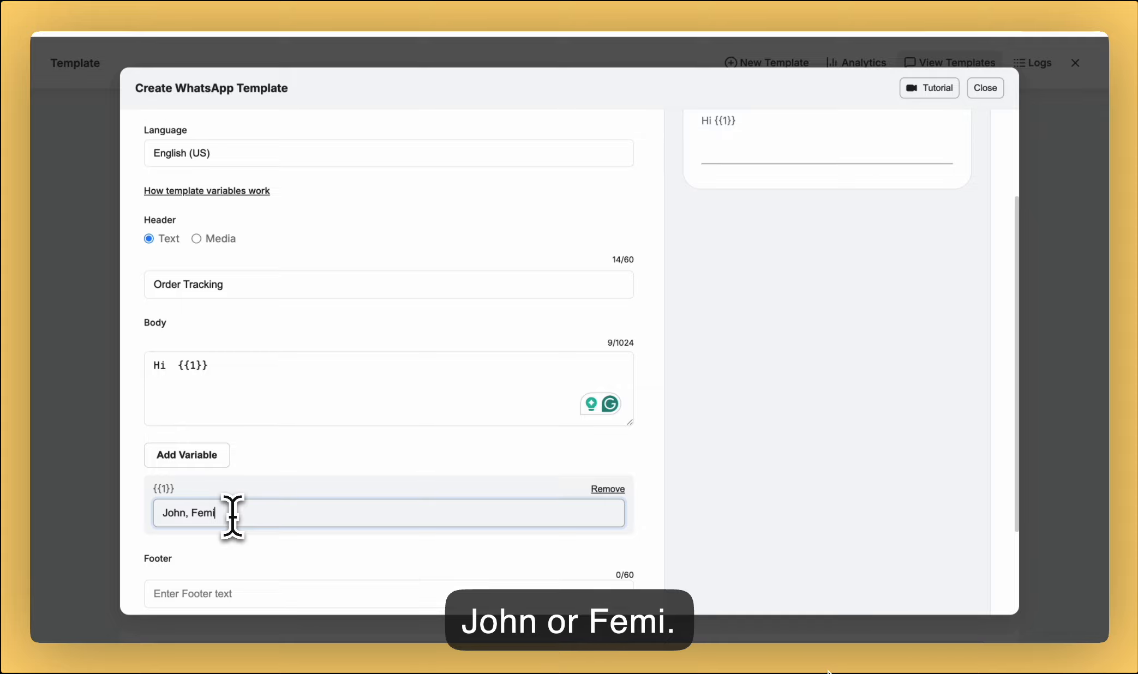
type(",")
key("BackSpace")
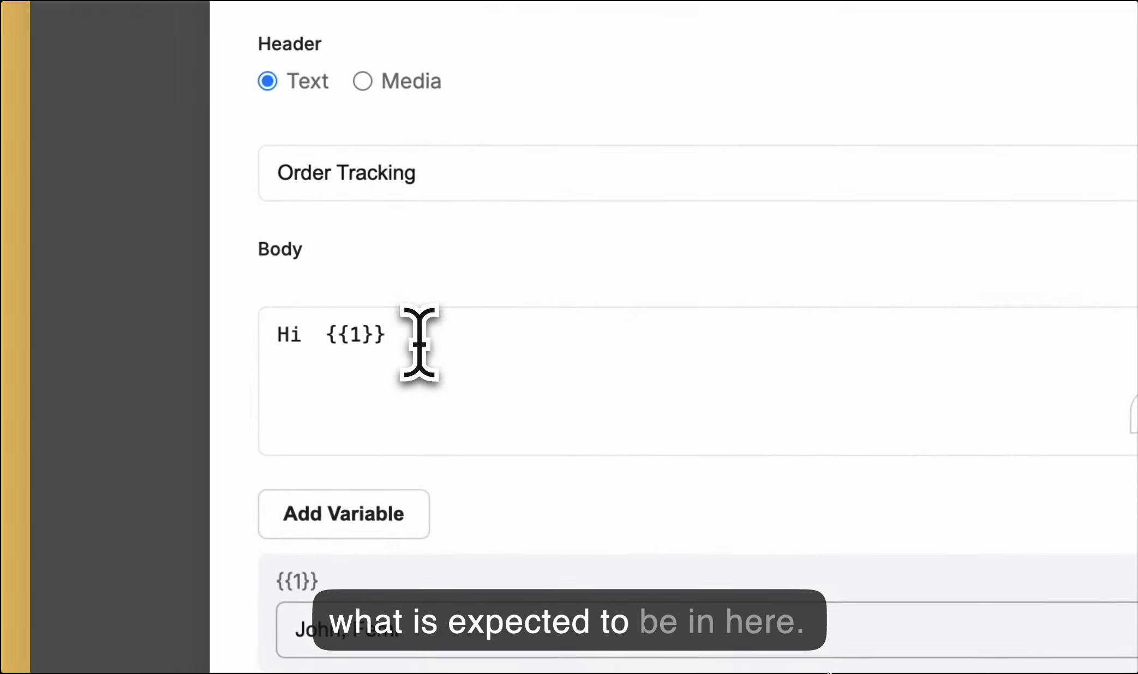
- Continue the body text after variable {{1}} with "! Thank you for shopping with"
left_click(419, 343)
type("!")
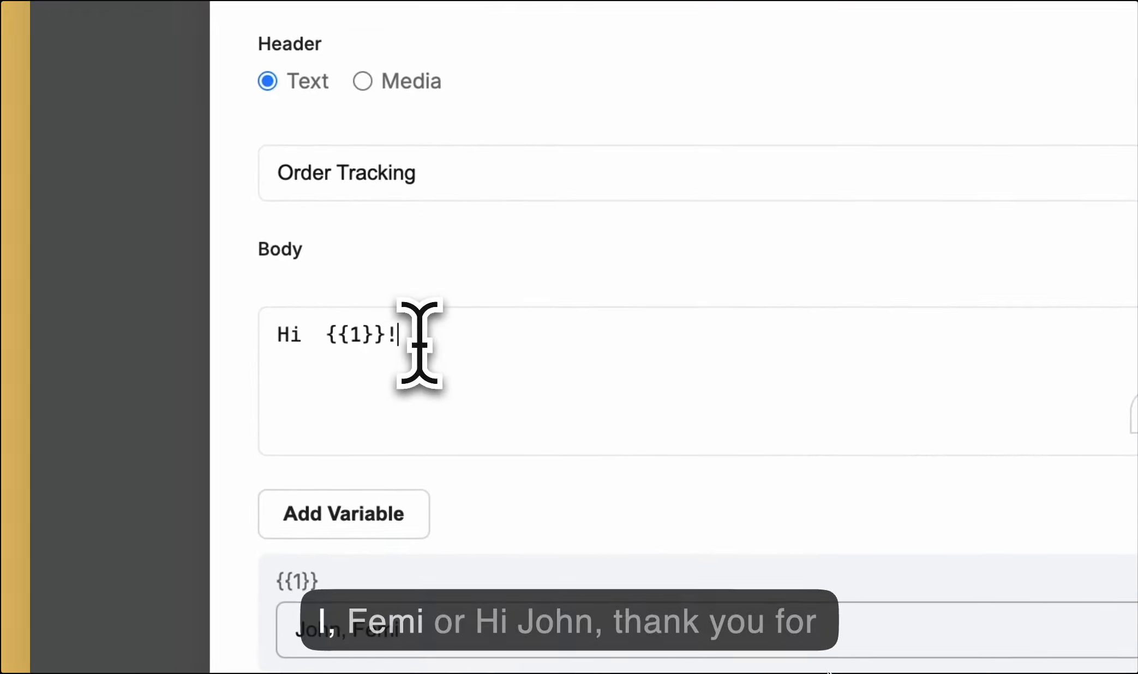
type(" Thank you for shopping ")
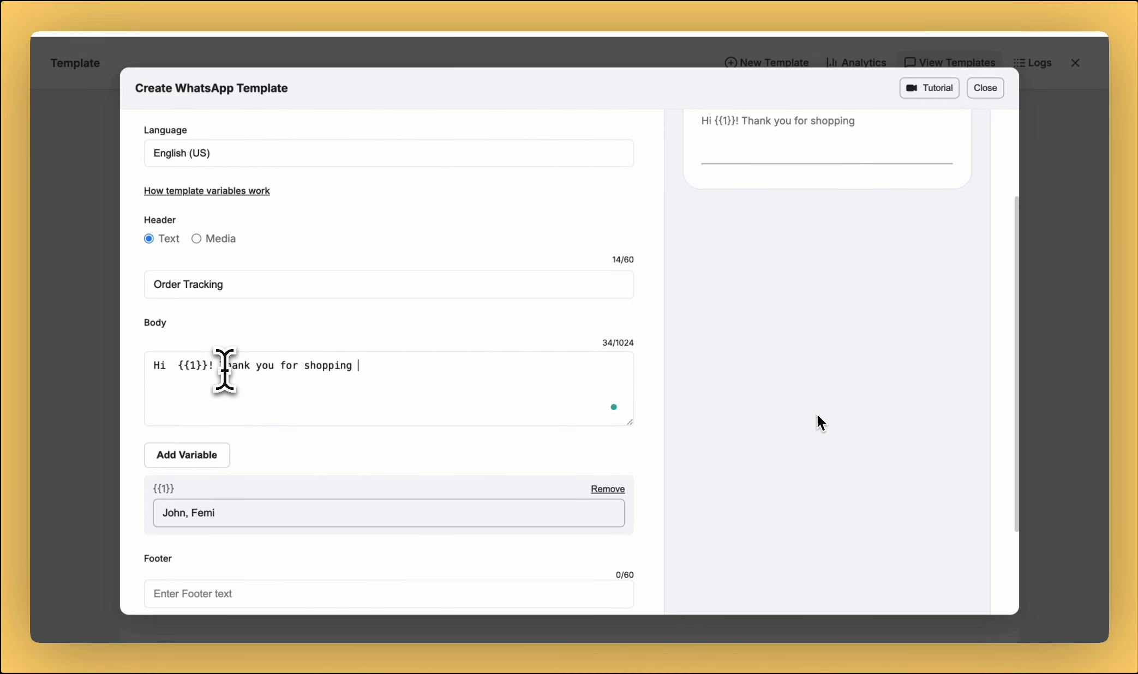
type("with us")
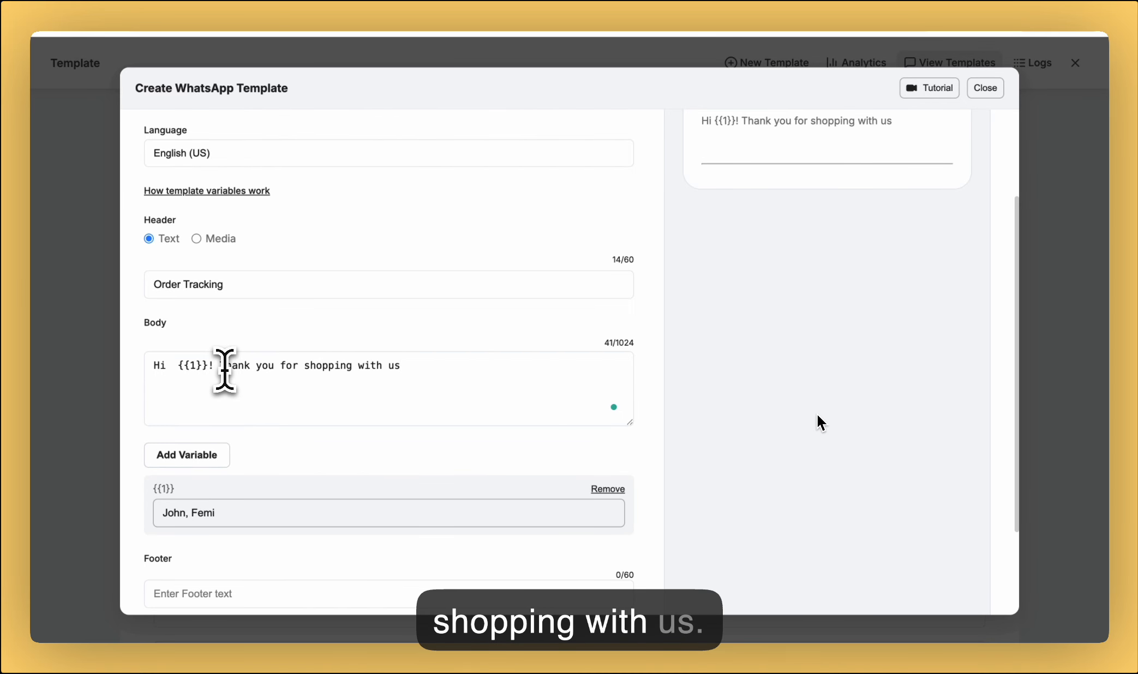
key("BackSpace")
key("BackSpace")
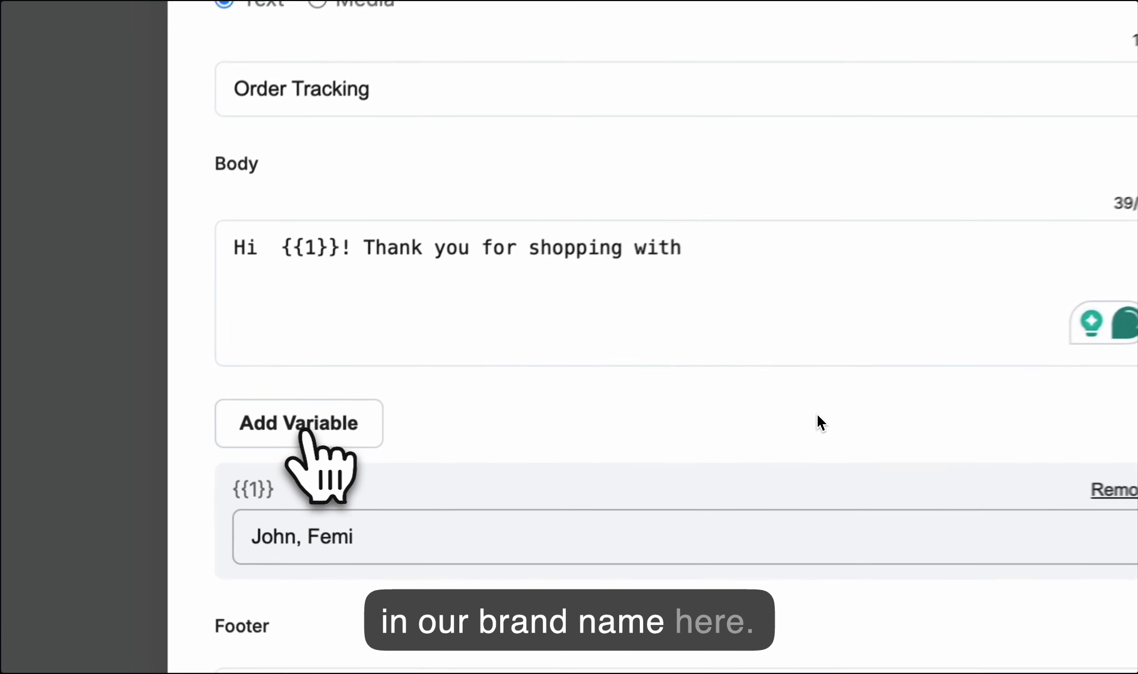
- Insert variable {{2}} at the end of the body text, after "shopping with"
left_click(185, 458)
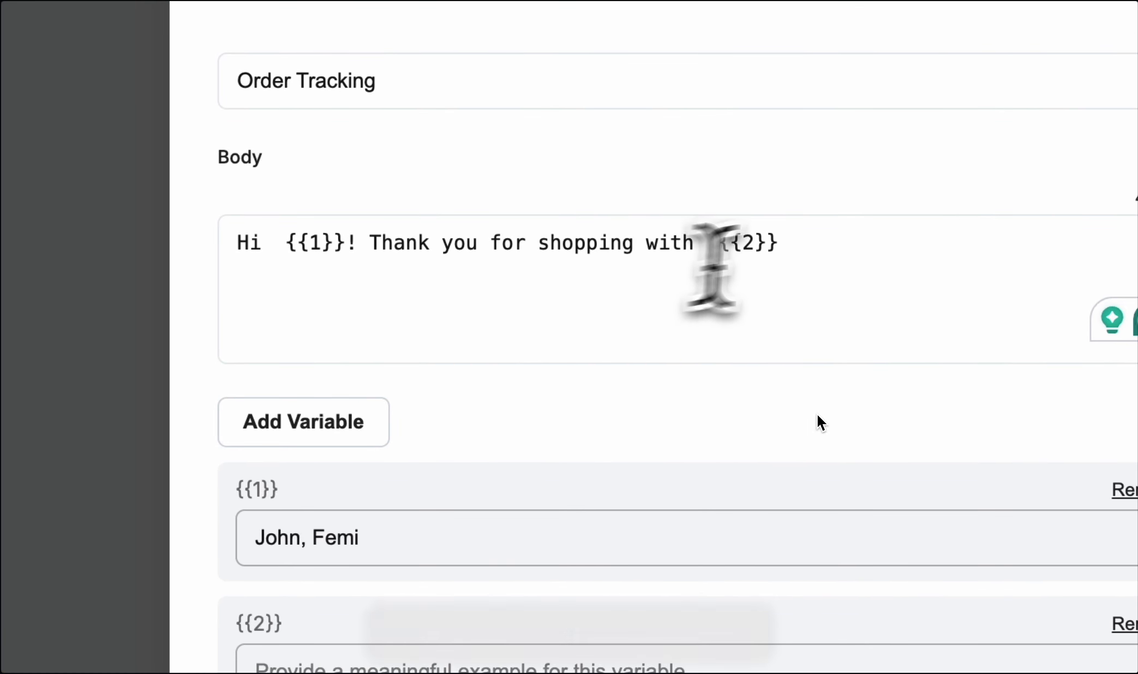
left_click(756, 243)
key("BackSpace")
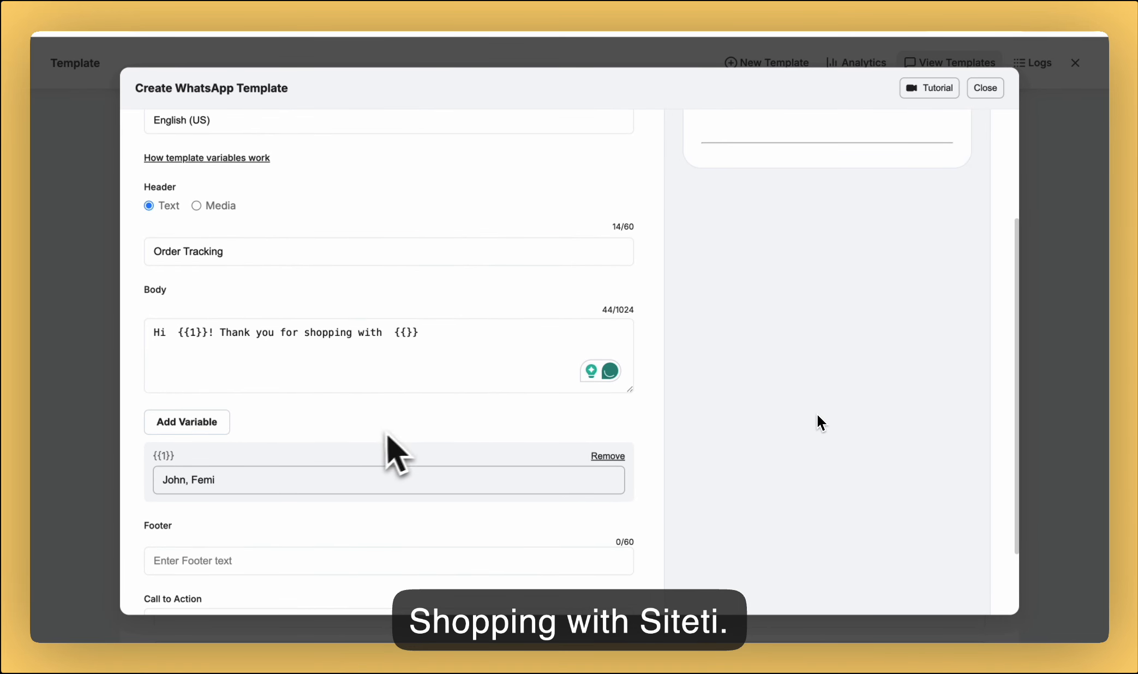
type("2")
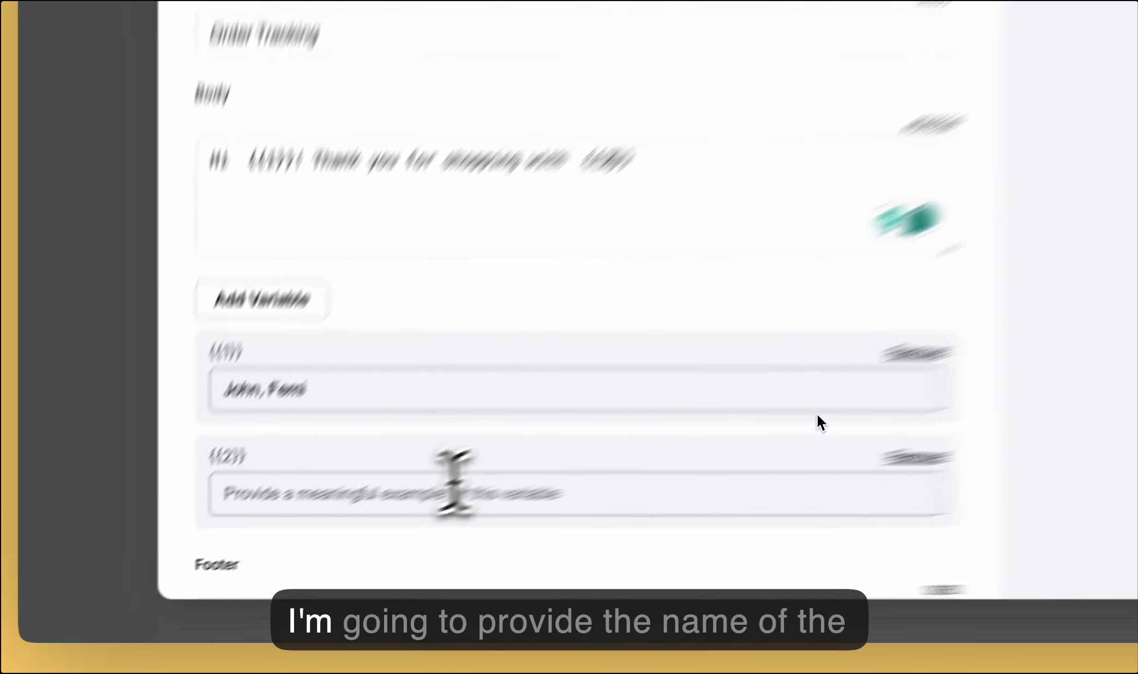
- Provide "Siteti.com, Jumia.com" as the example for variable {{2}}
left_click(454, 489)
type("Sti")
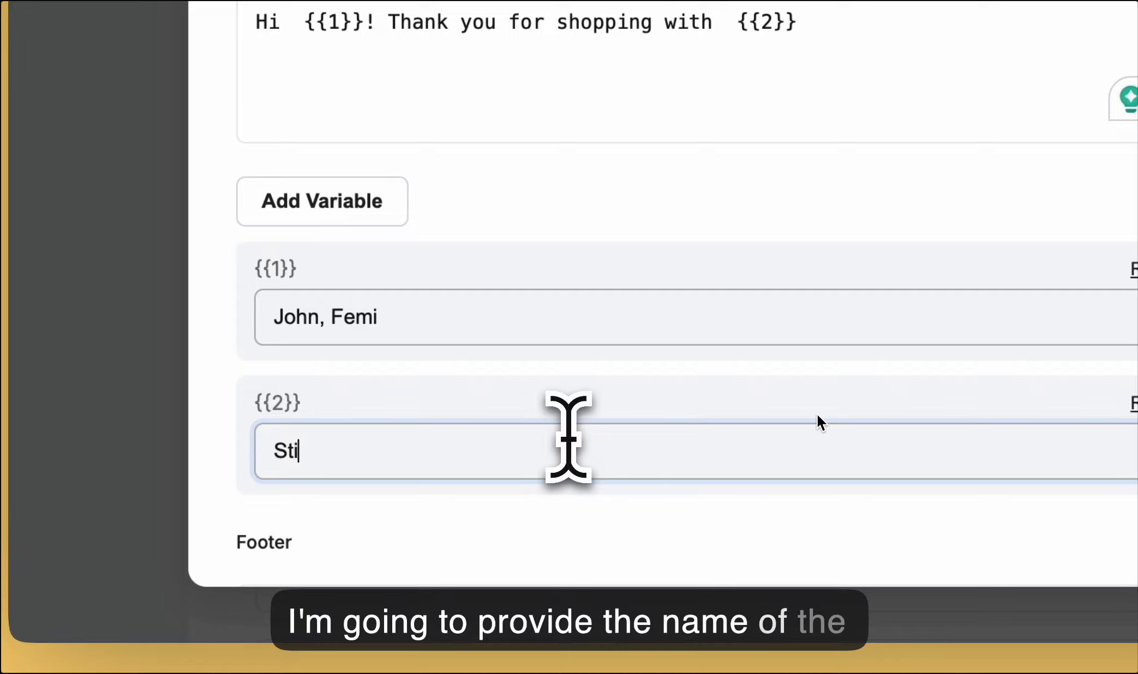
key("BackSpace")
key("BackSpace")
type("iteti.com,")
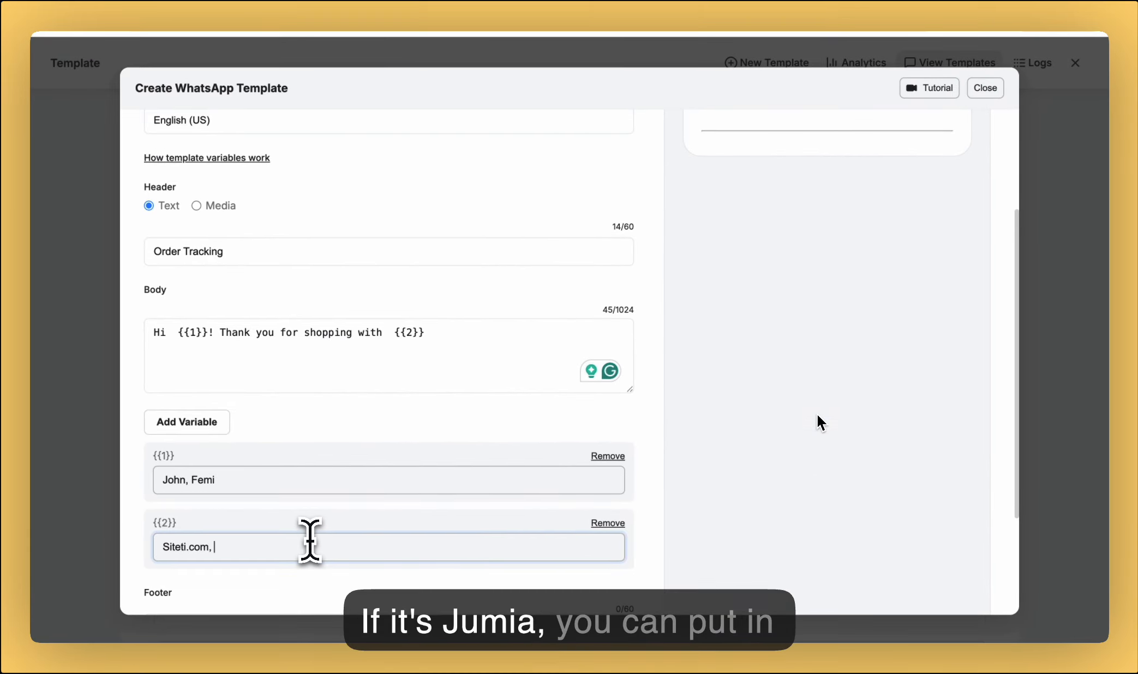
type(".com")
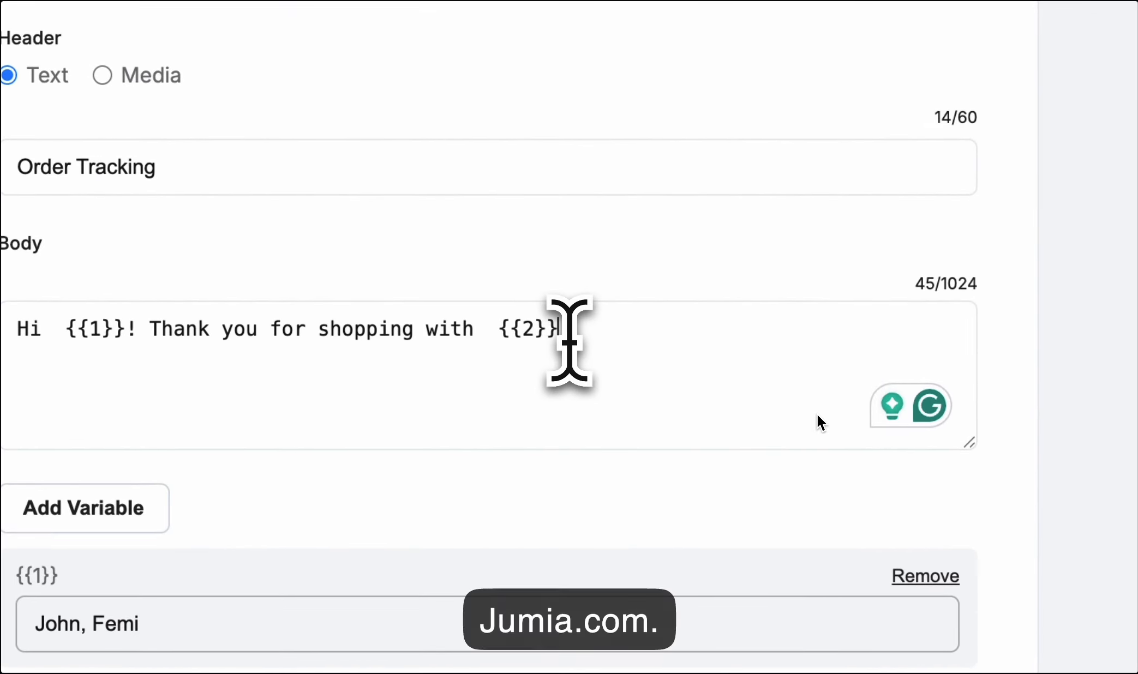
type(" We")
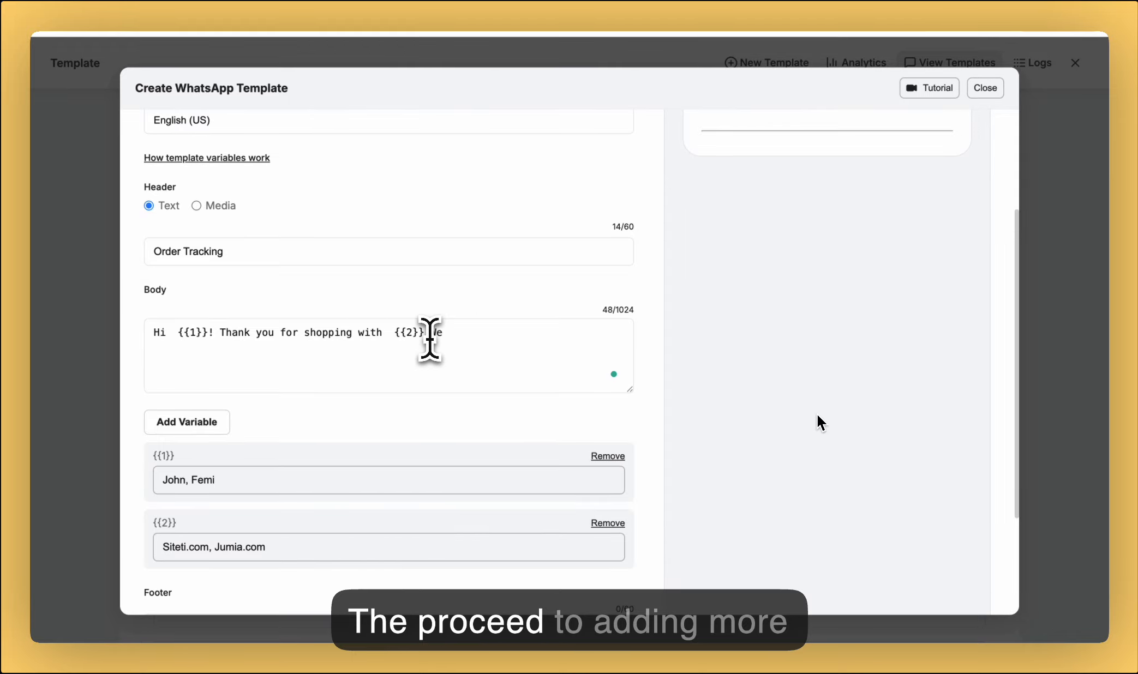
type("'re getting your or")
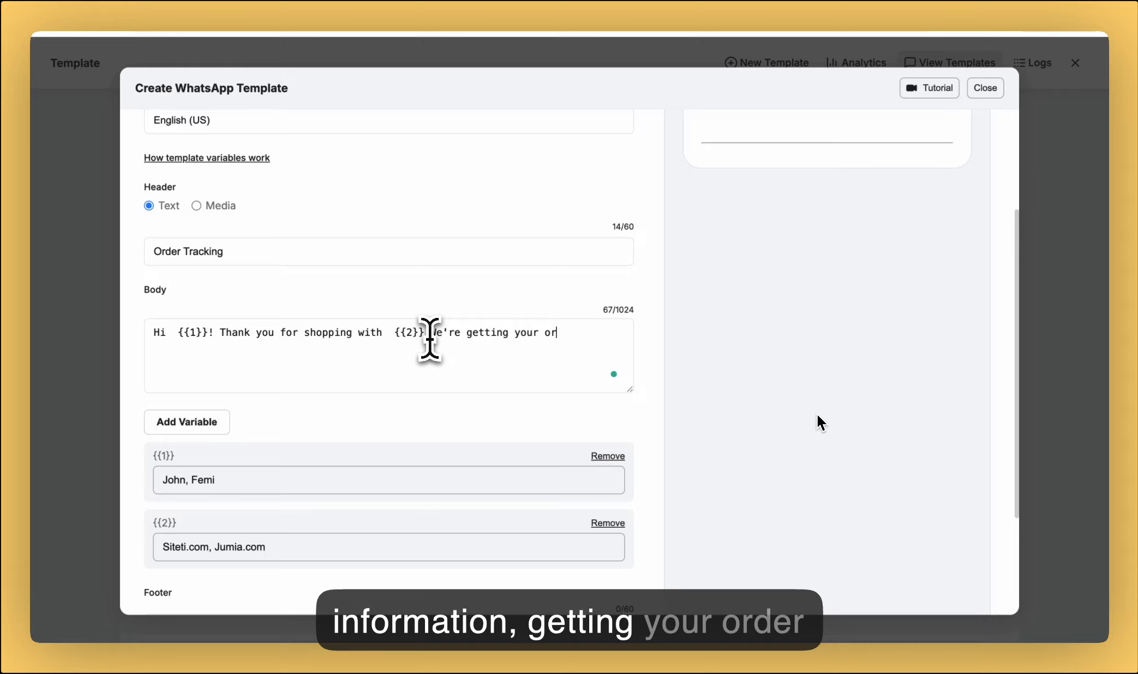
type("der number")
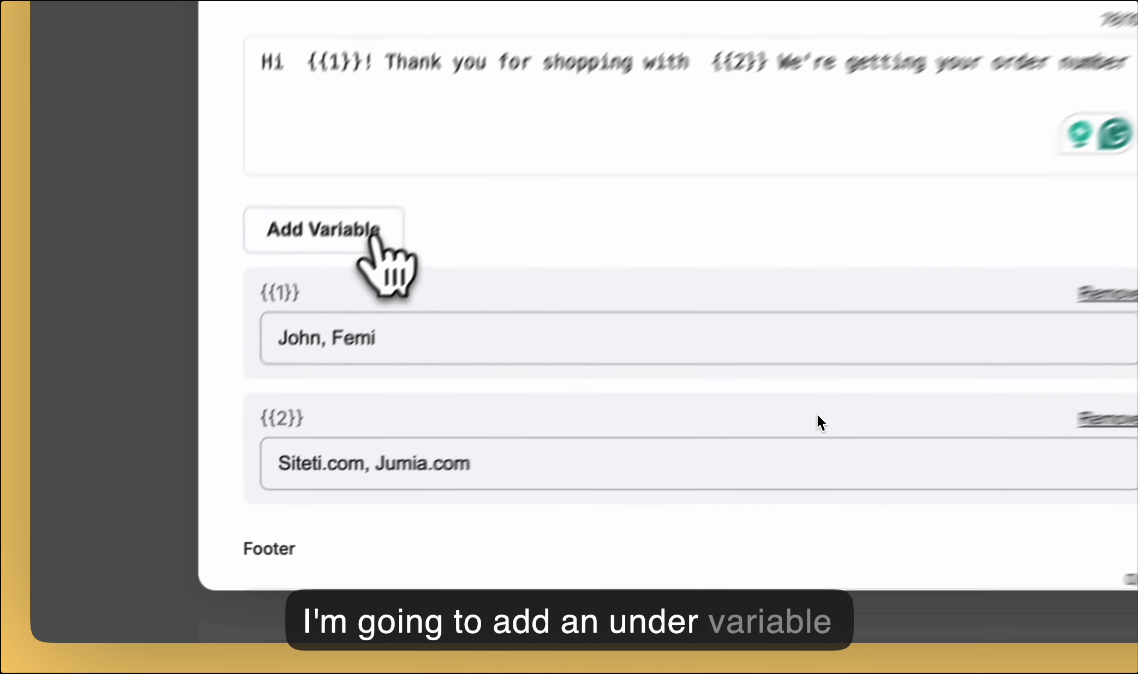
- Continue the body text with "We're getting your order number" and insert variable {{3}} after it
left_click(213, 422)
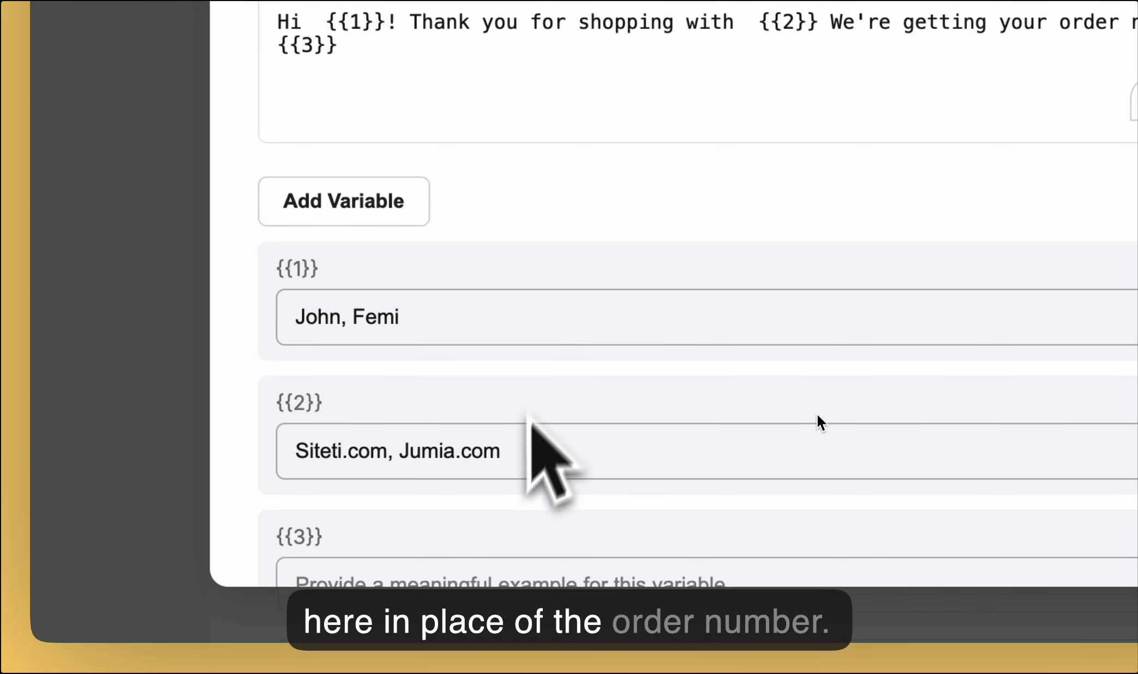
- Provide a six-digit and a five-digit sample order number, separated by a comma, as the example for variable {{3}}
scroll(521, 463, "down", 1)
left_click(482, 528)
type("193840,")
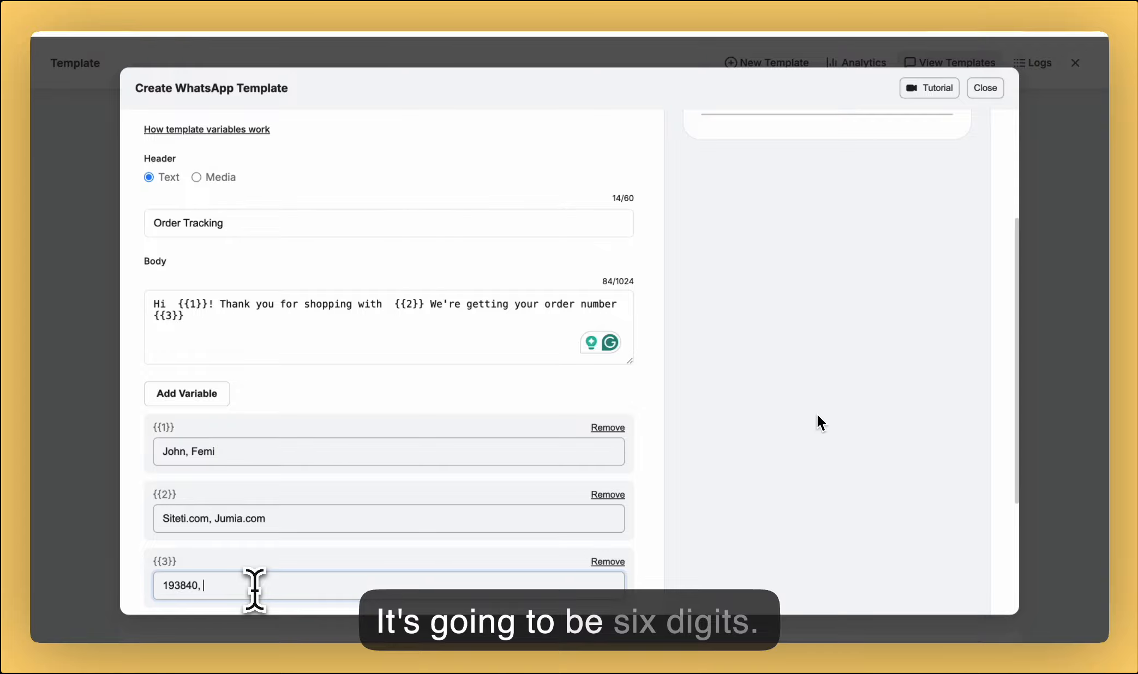
type("4787")
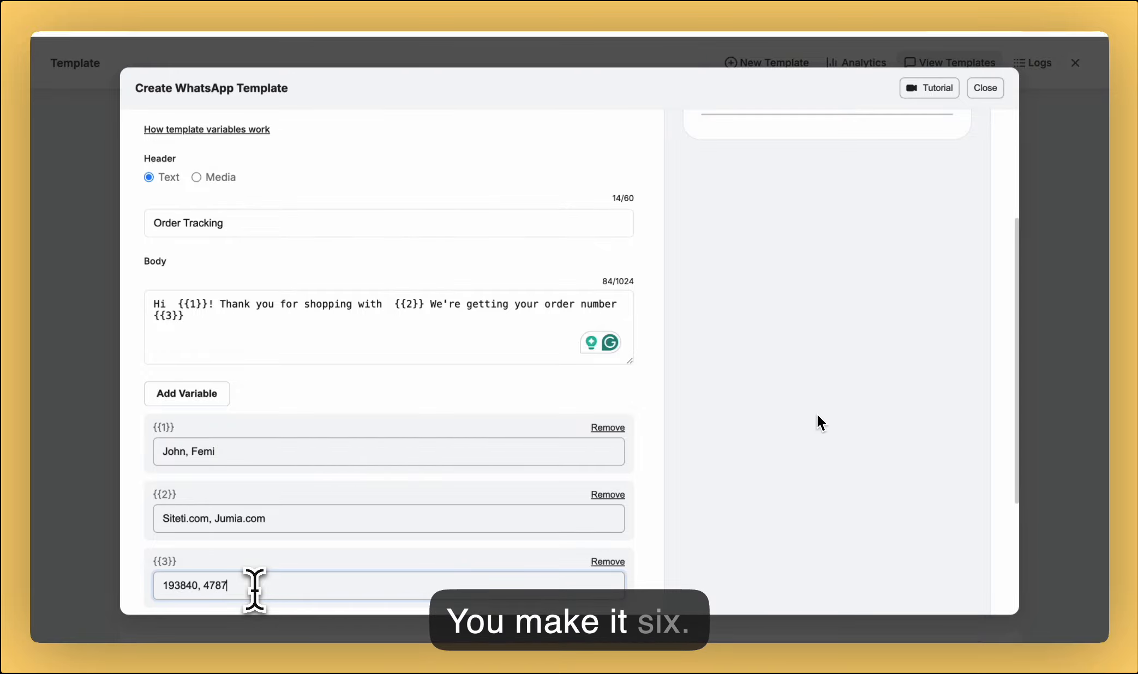
type("6")
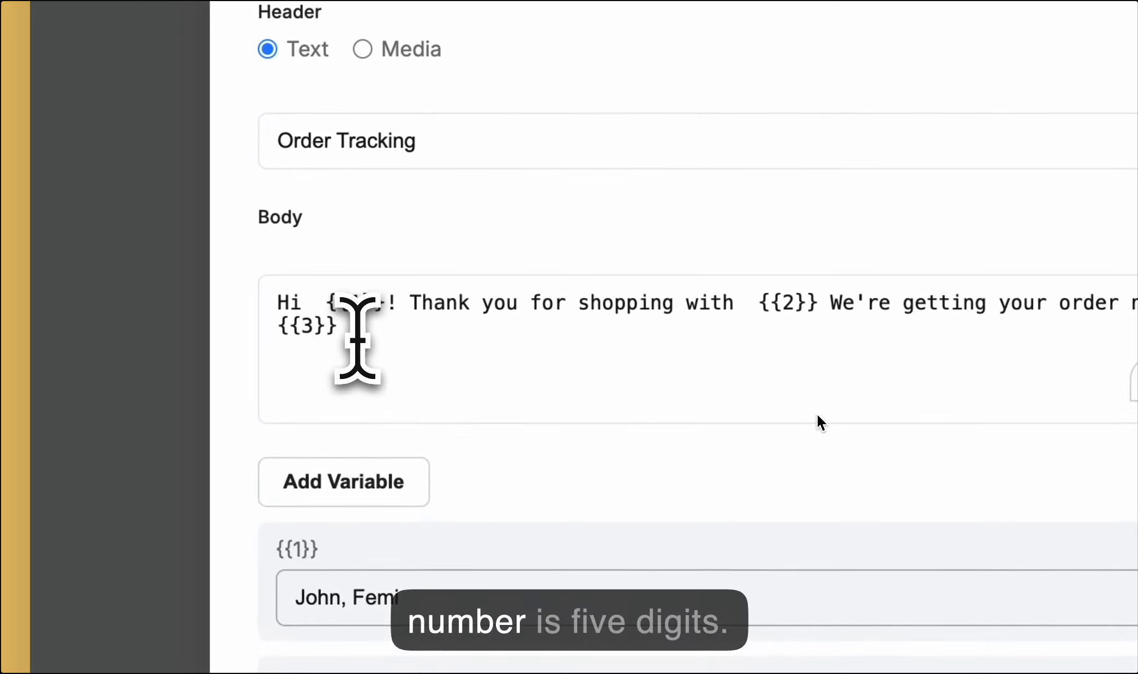
- Finish the body text after variable {{3}} with "ready to be shipped and will notify you when it has been sent."
left_click(357, 338)
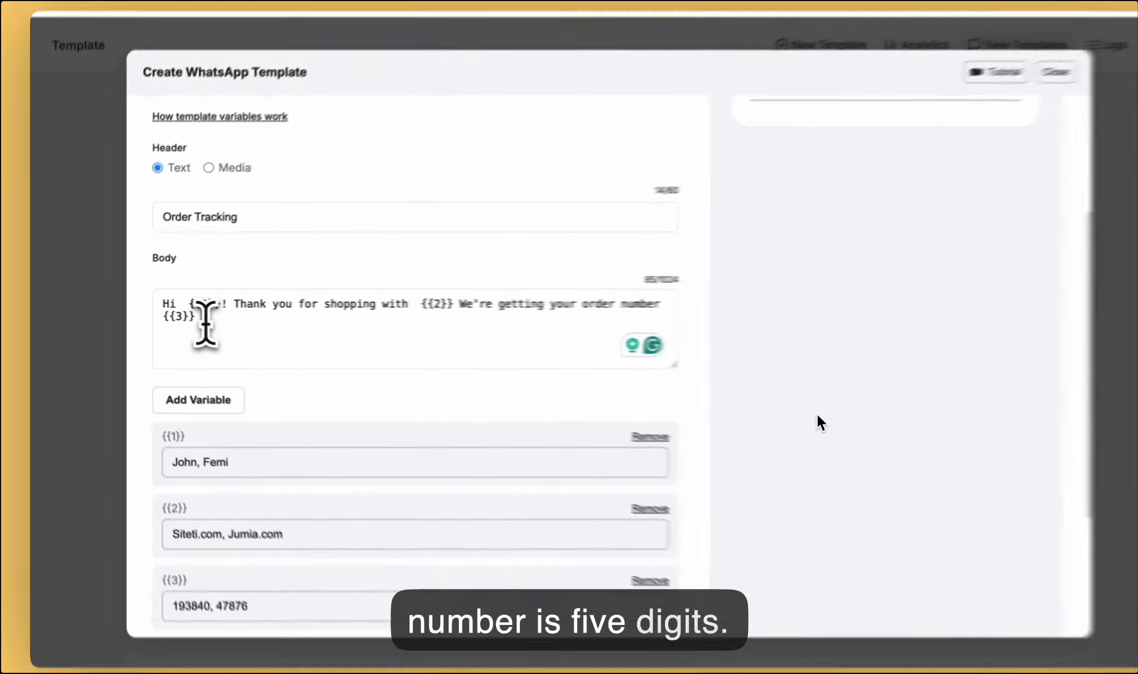
type("ready to be shi")
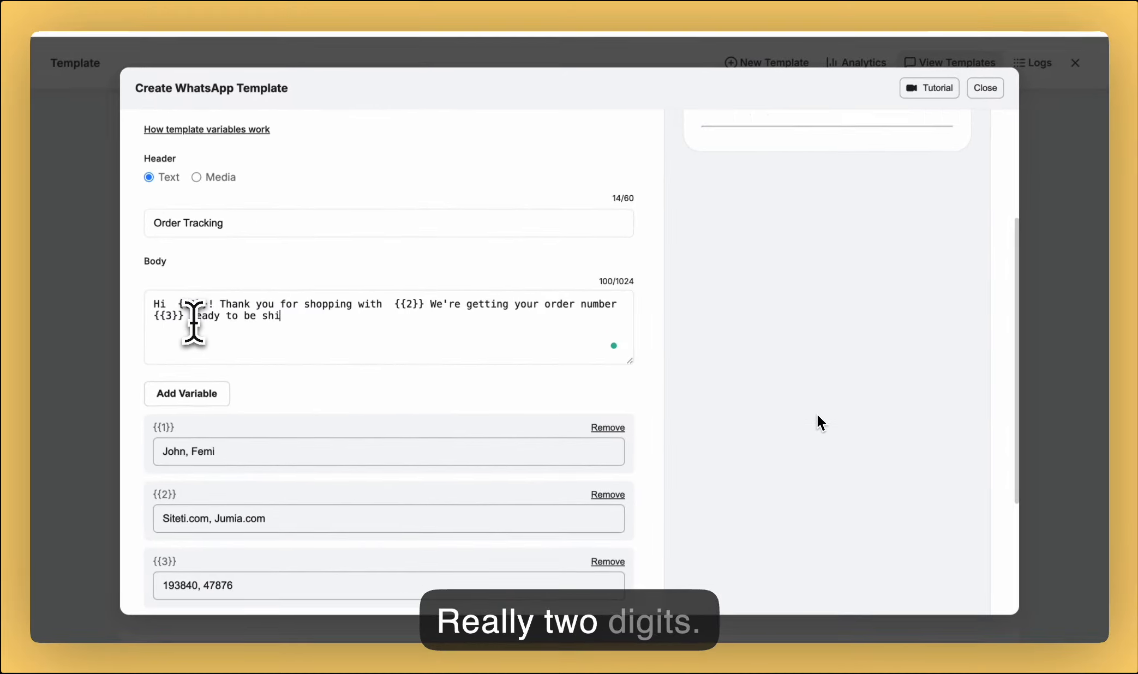
type("pped and will notify you when it ha")
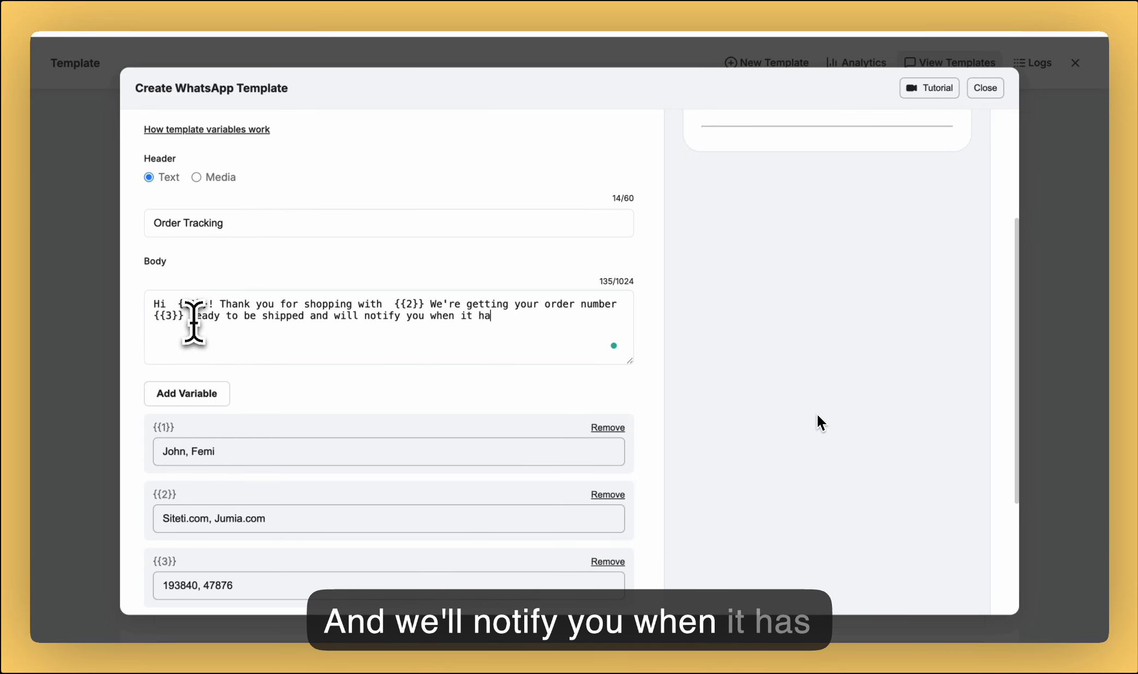
type("s been sent.")
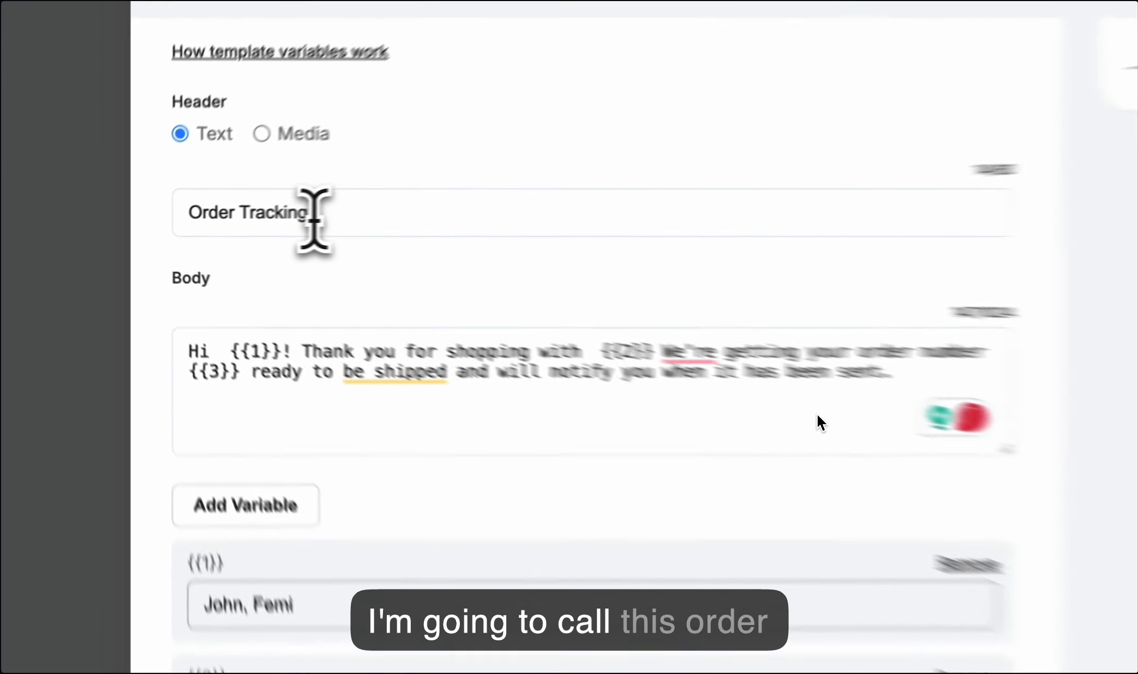
- Change the template's header text to "Order Confirmation"
triple_click(313, 216)
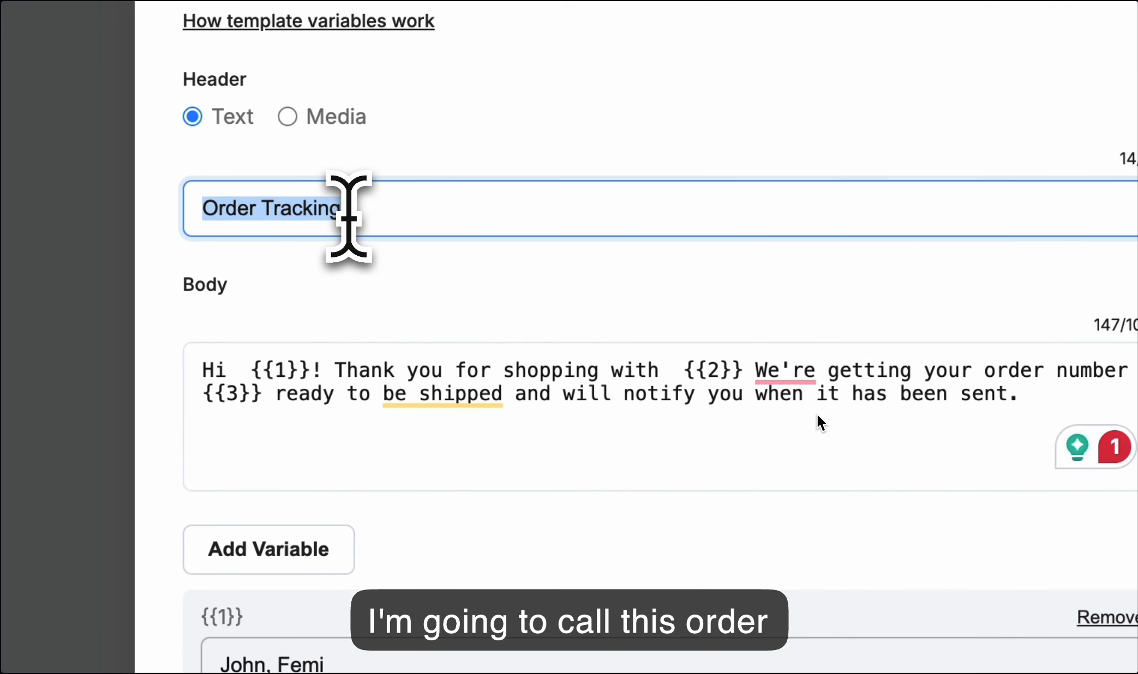
type("Or")
left_click(441, 257)
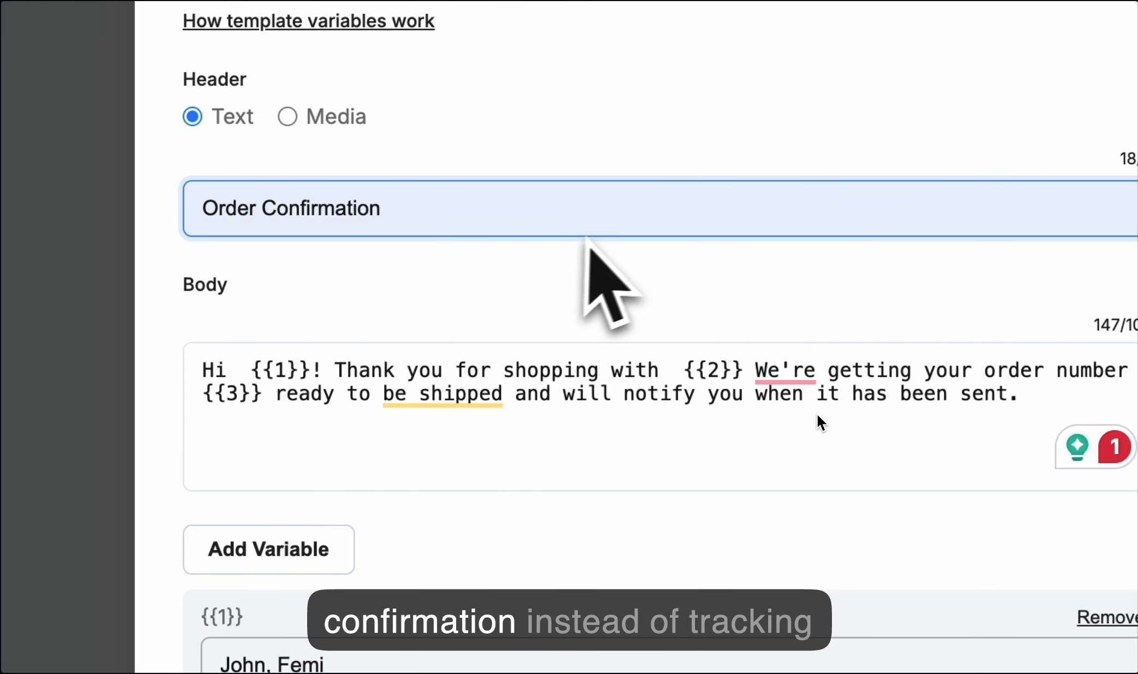
- Accept the suggested punctuation correction that adds a period after variable {{2}} in the body text
mouse_move(790, 385)
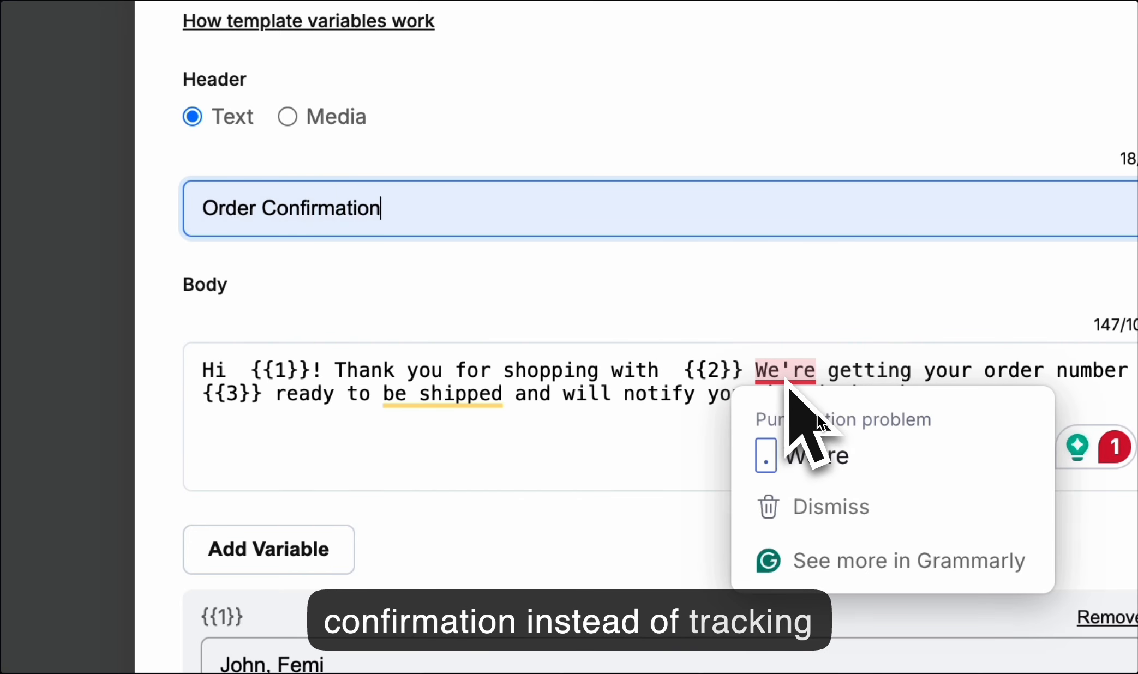
left_click(768, 453)
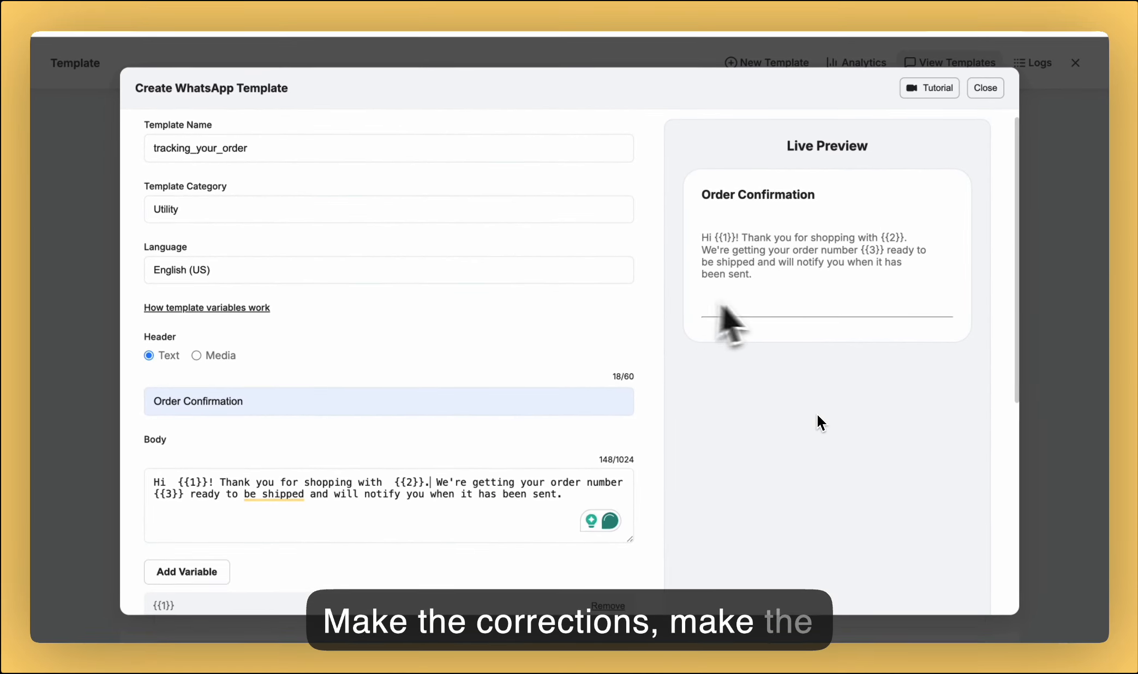
scroll(818, 309, "down", 4)
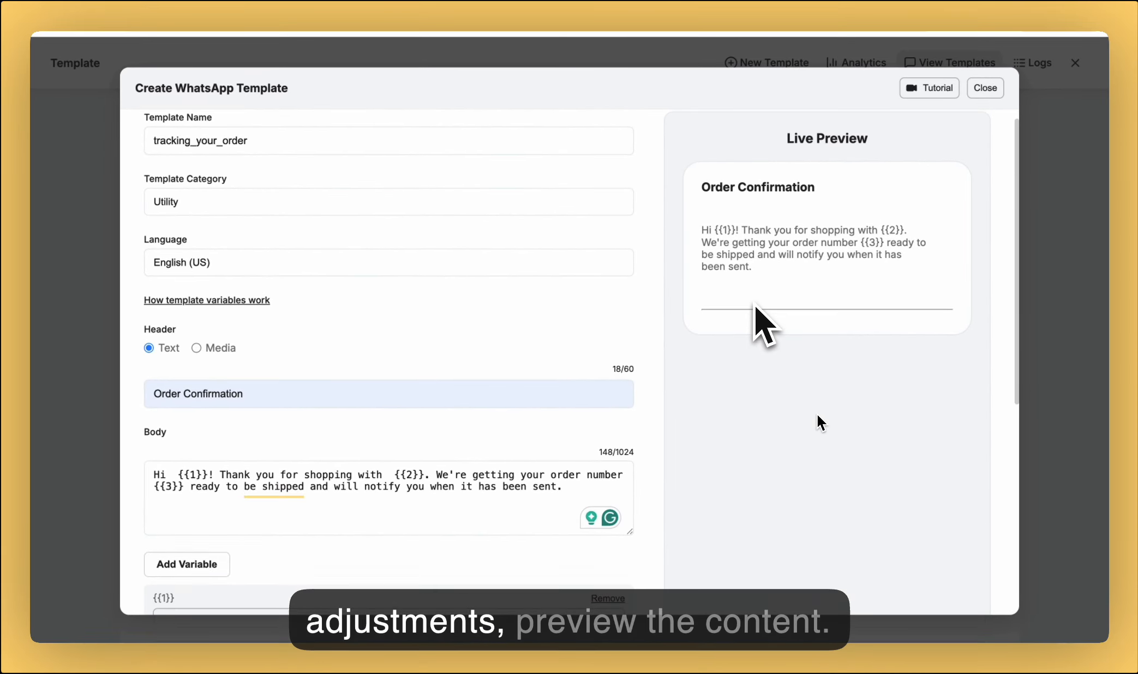
- Set the template's footer text to "Sent from siteti.com"
scroll(578, 423, "down", 3)
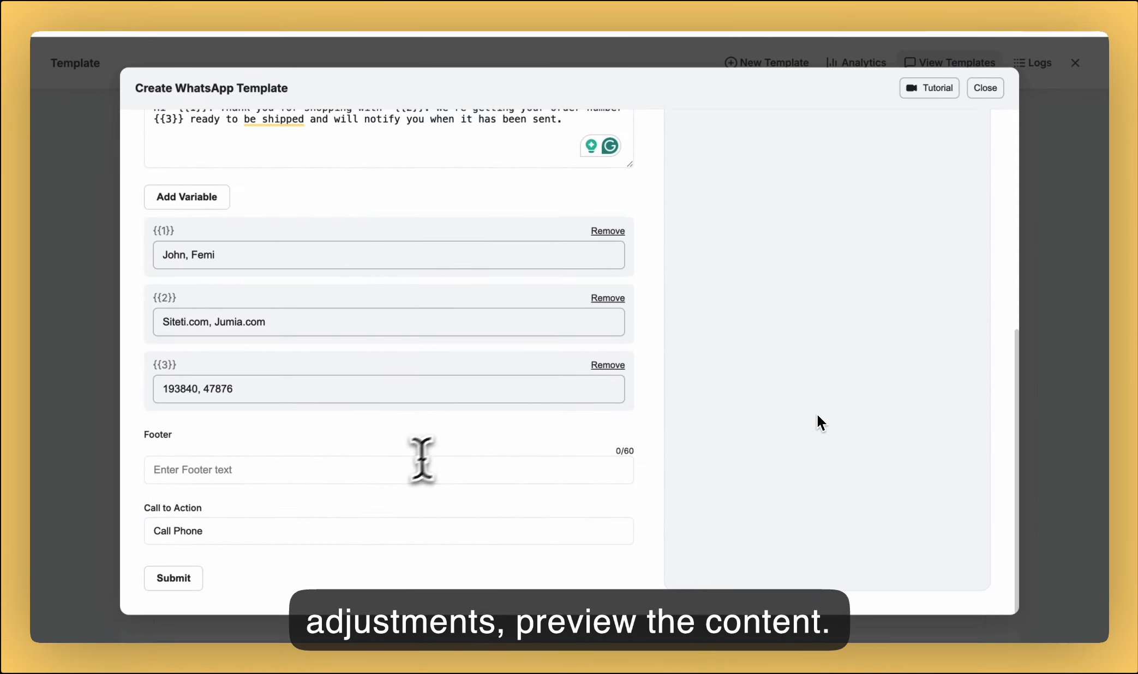
left_click(417, 467)
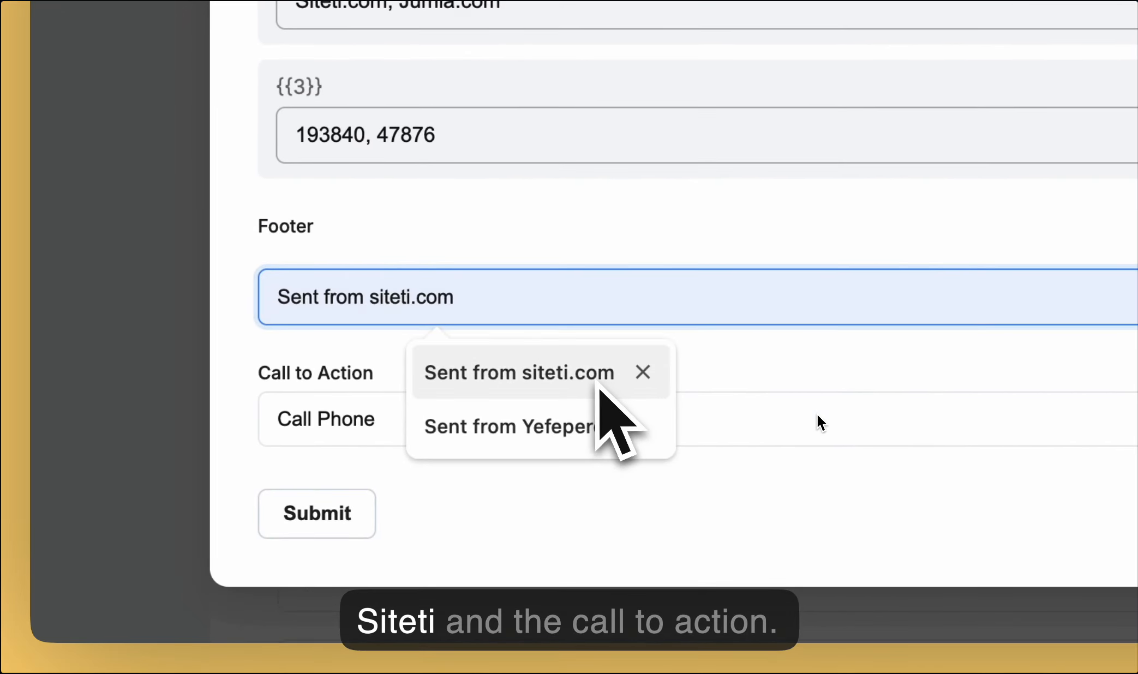
left_click(597, 385)
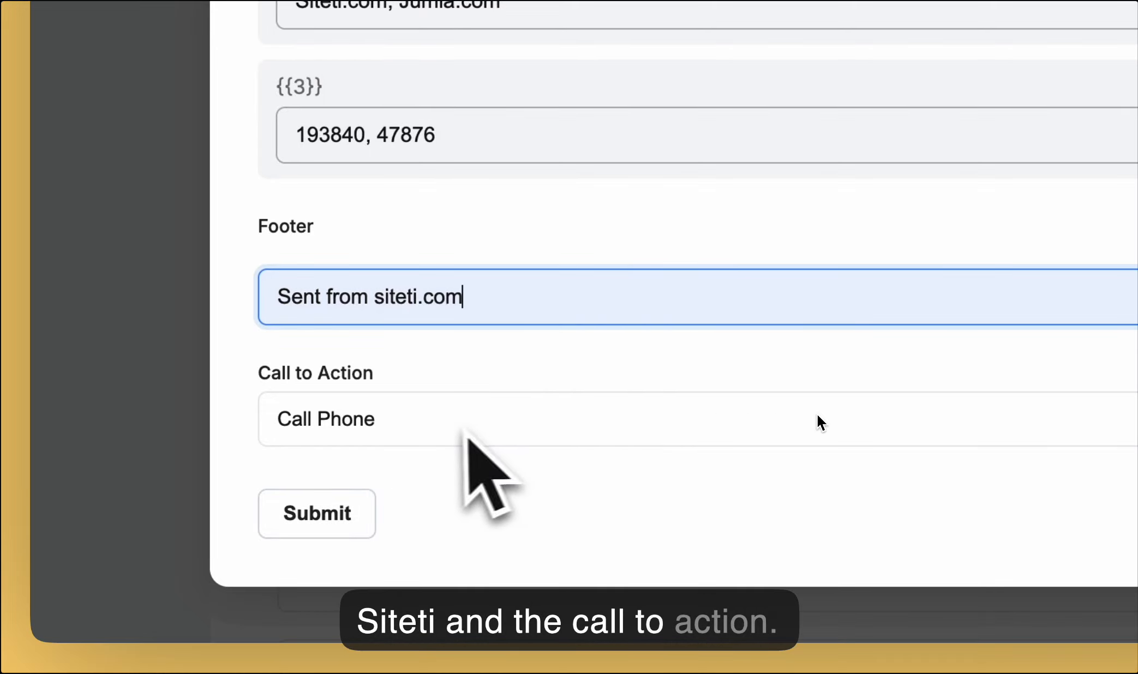
- Set the call to action to Visit Website with the button text "Track Order"
left_click(363, 431)
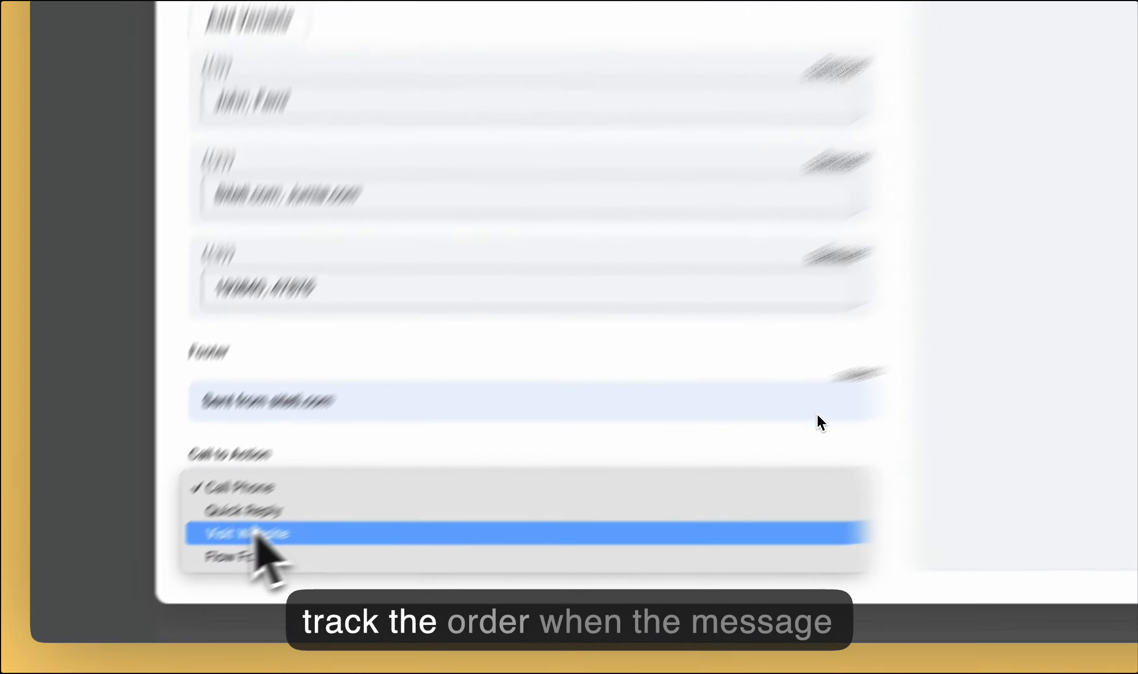
left_click(191, 561)
scroll(464, 338, "down", 4)
left_click(407, 319)
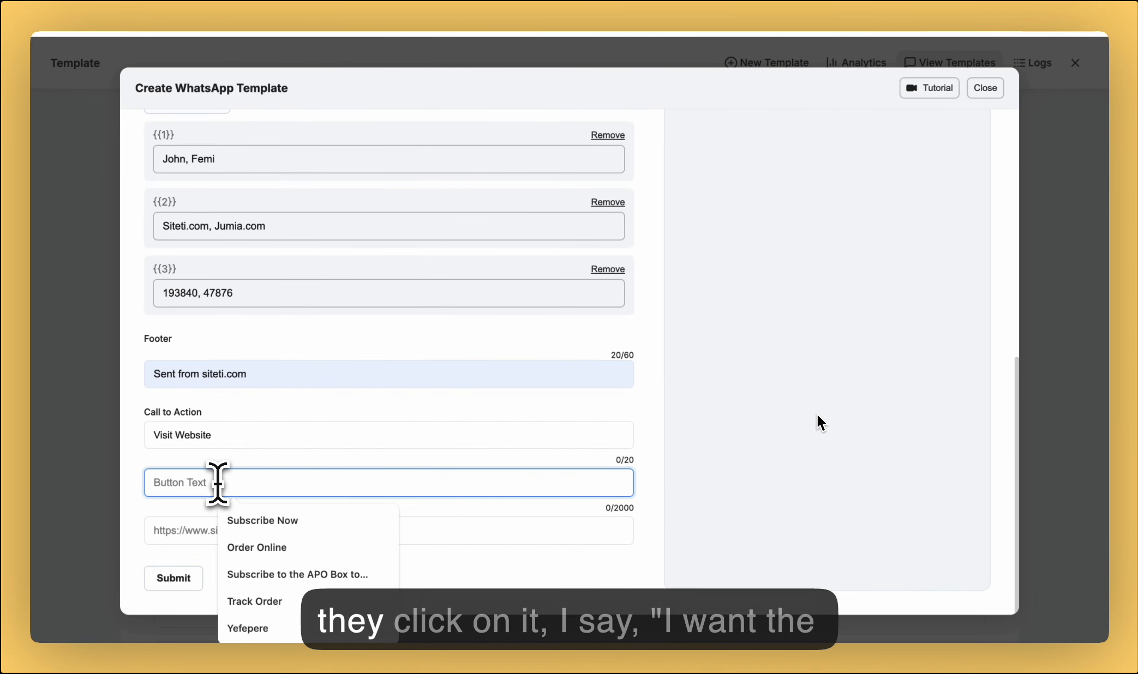
type("Track Order")
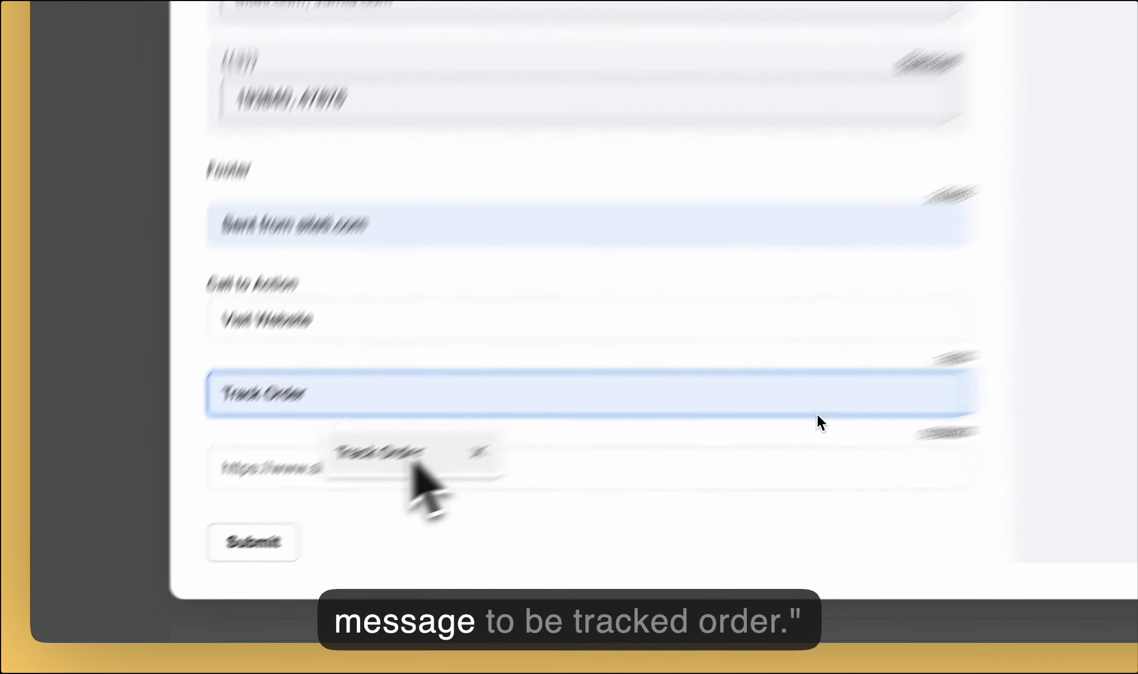
left_click(273, 521)
left_click(235, 533)
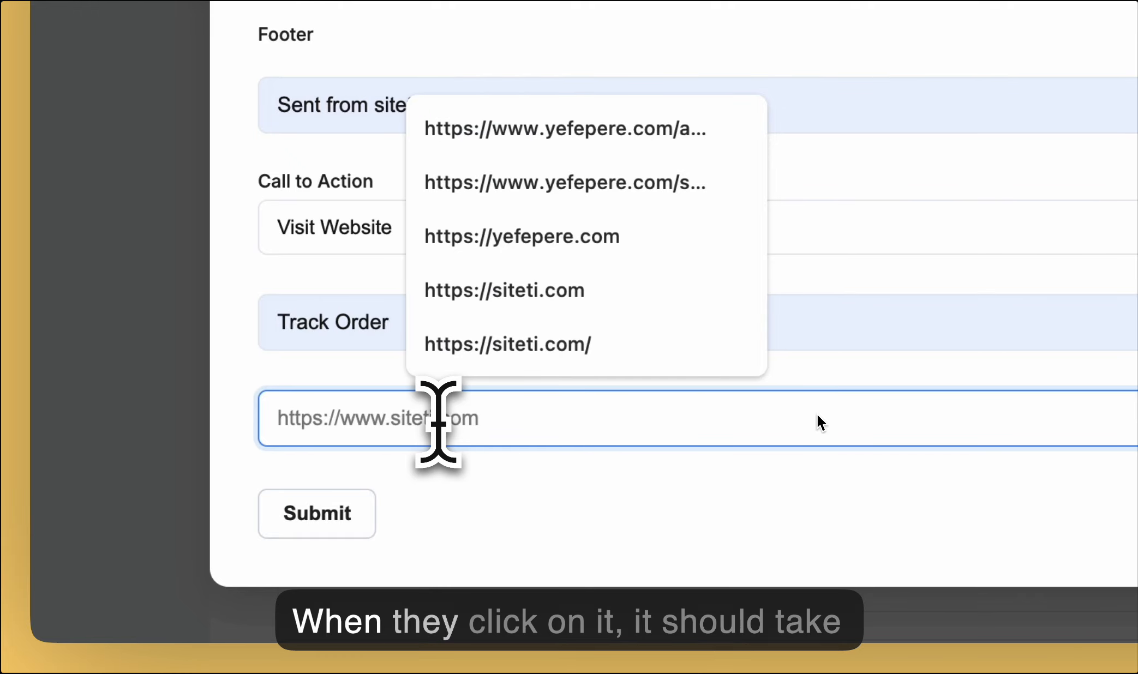
left_click(542, 303)
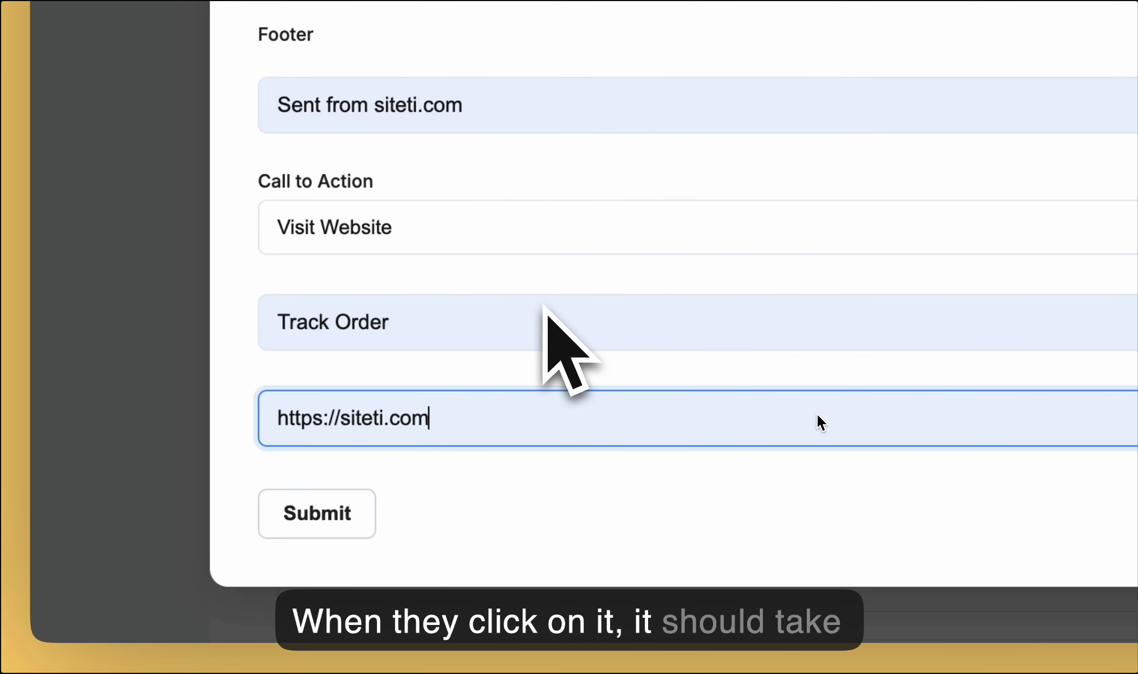
scroll(605, 382, "up", 10)
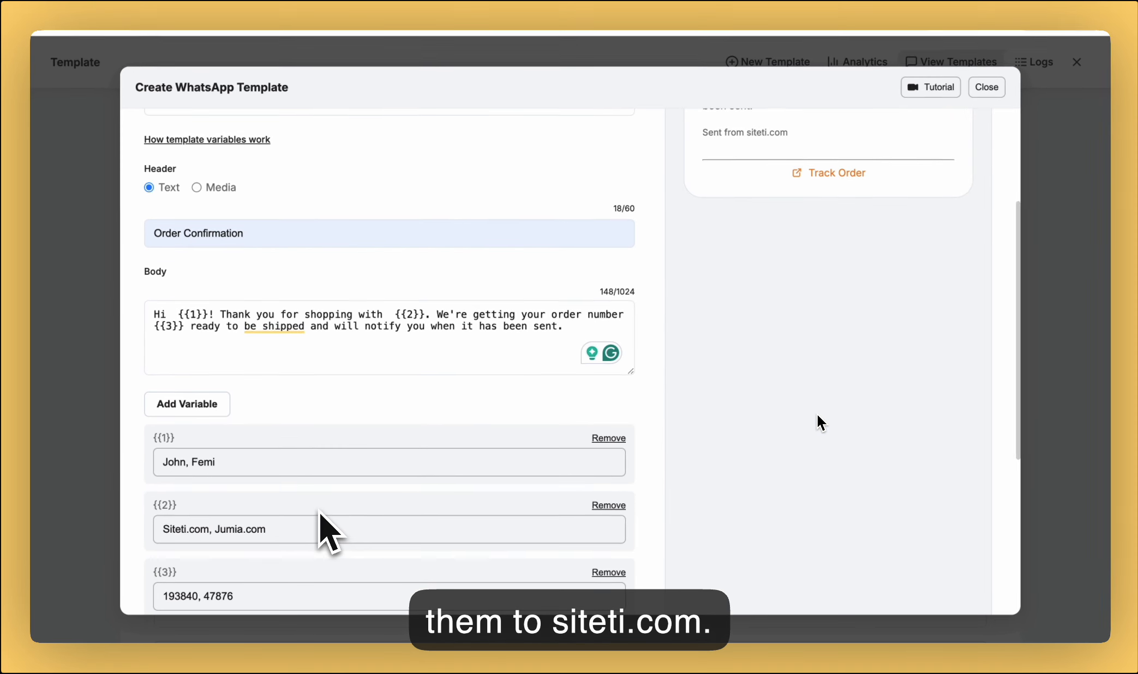
scroll(320, 512, "up", 4)
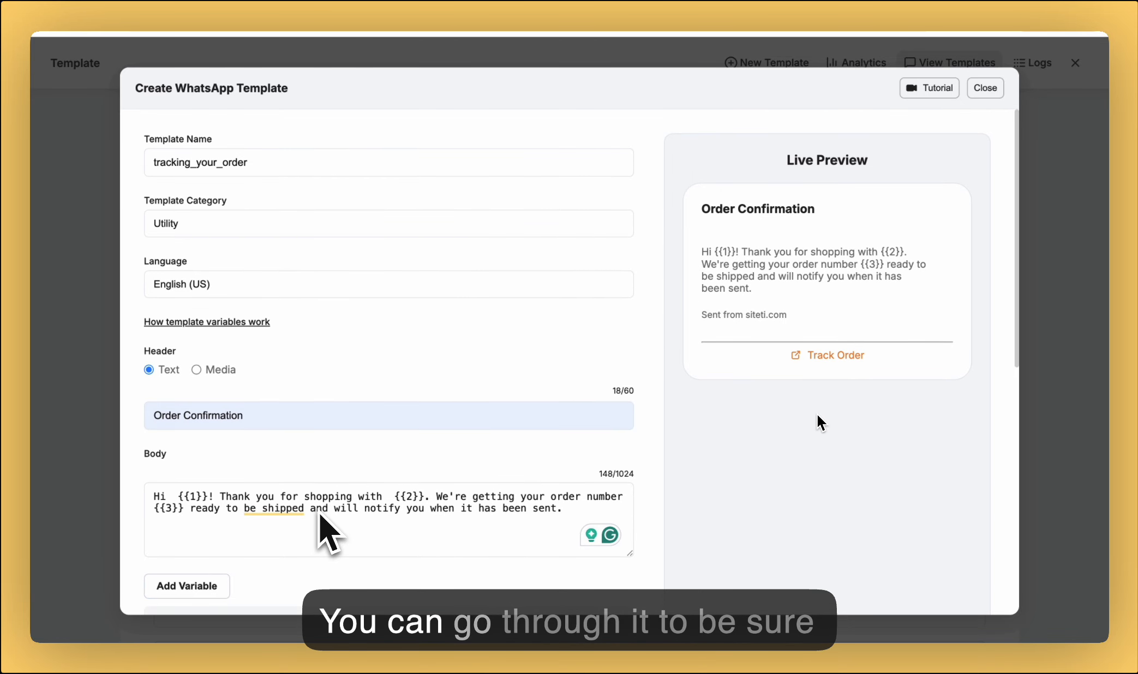
scroll(319, 515, "down", 10)
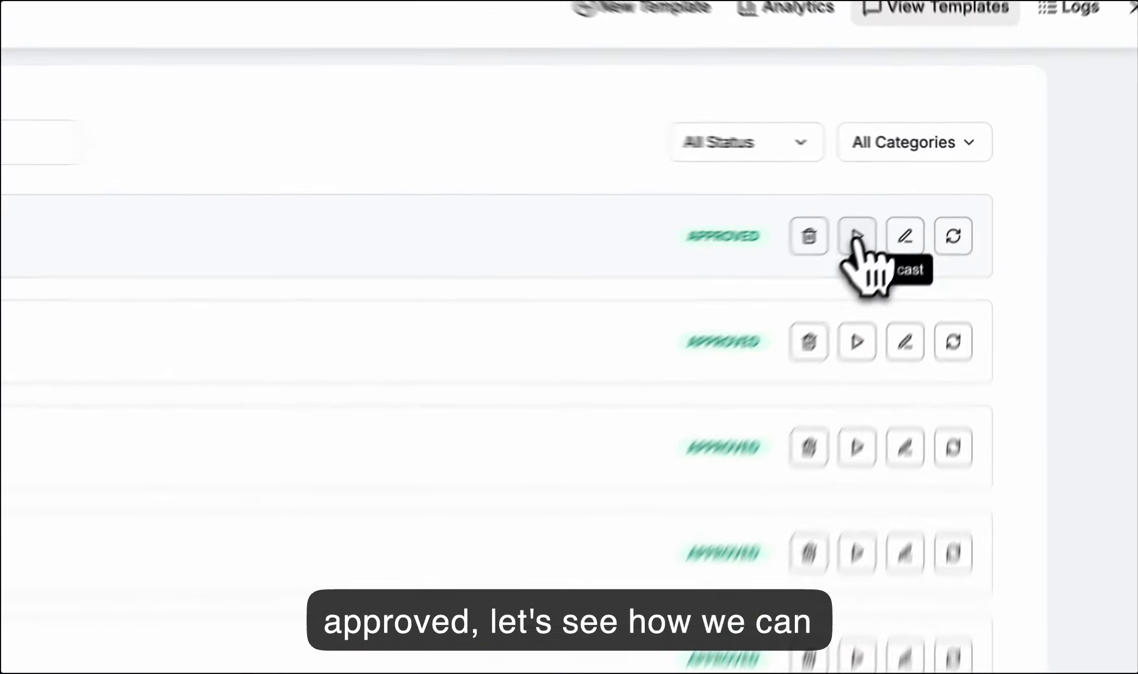
- Open the broadcast form for the approved order_confirmation template, skipping the request to add a payment method
left_click(900, 207)
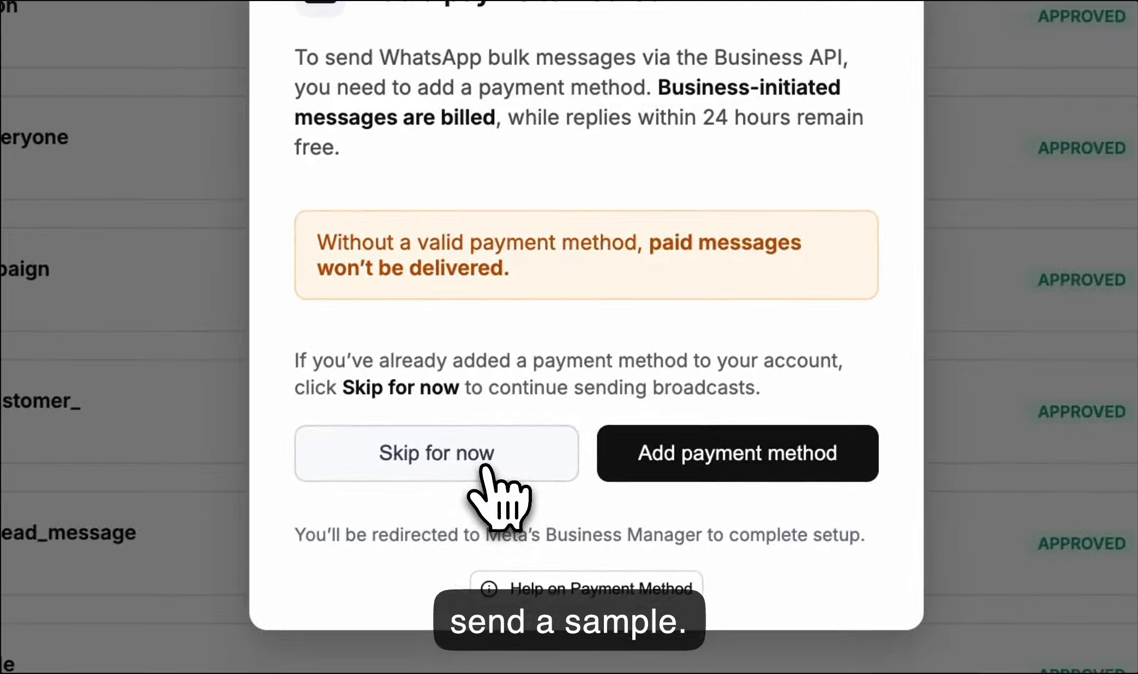
left_click(486, 468)
scroll(458, 322, "down", 3)
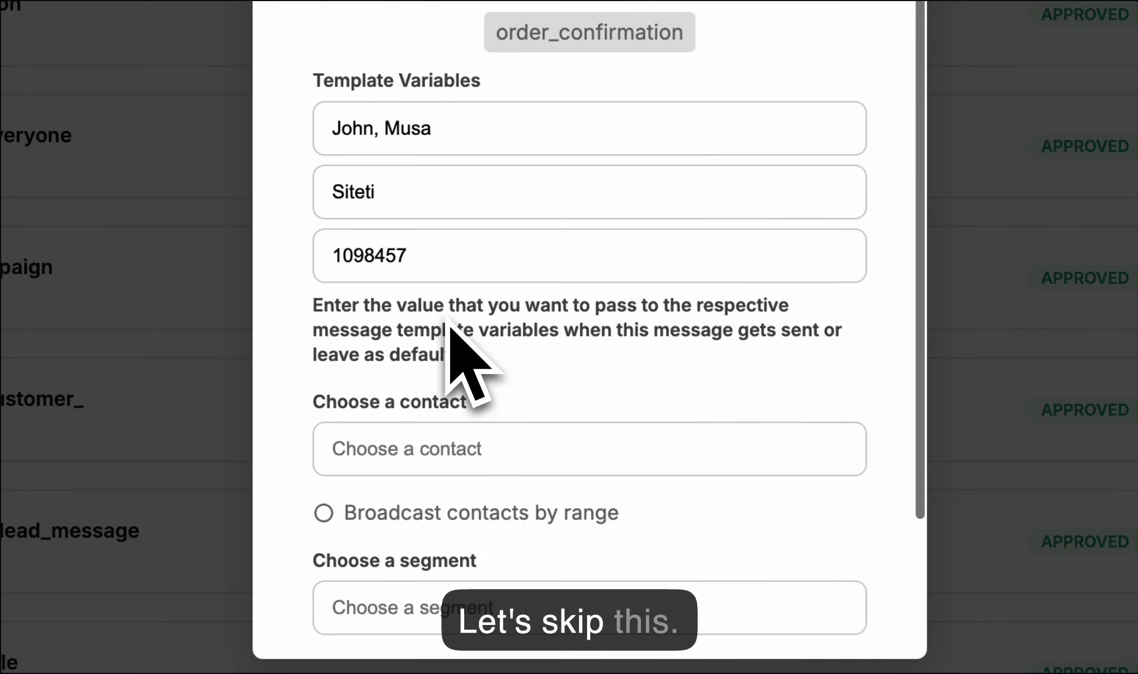
scroll(448, 322, "down", 1)
scroll(447, 322, "up", 3)
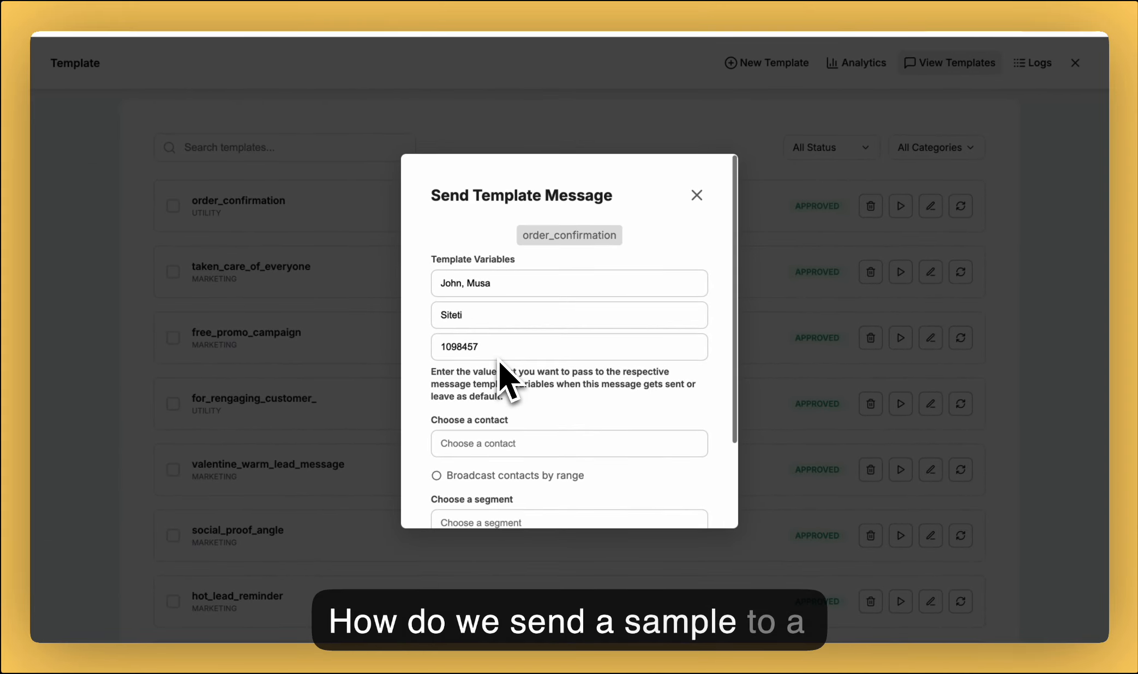
scroll(448, 321, "down", 1)
scroll(501, 366, "down", 1)
left_click(463, 385)
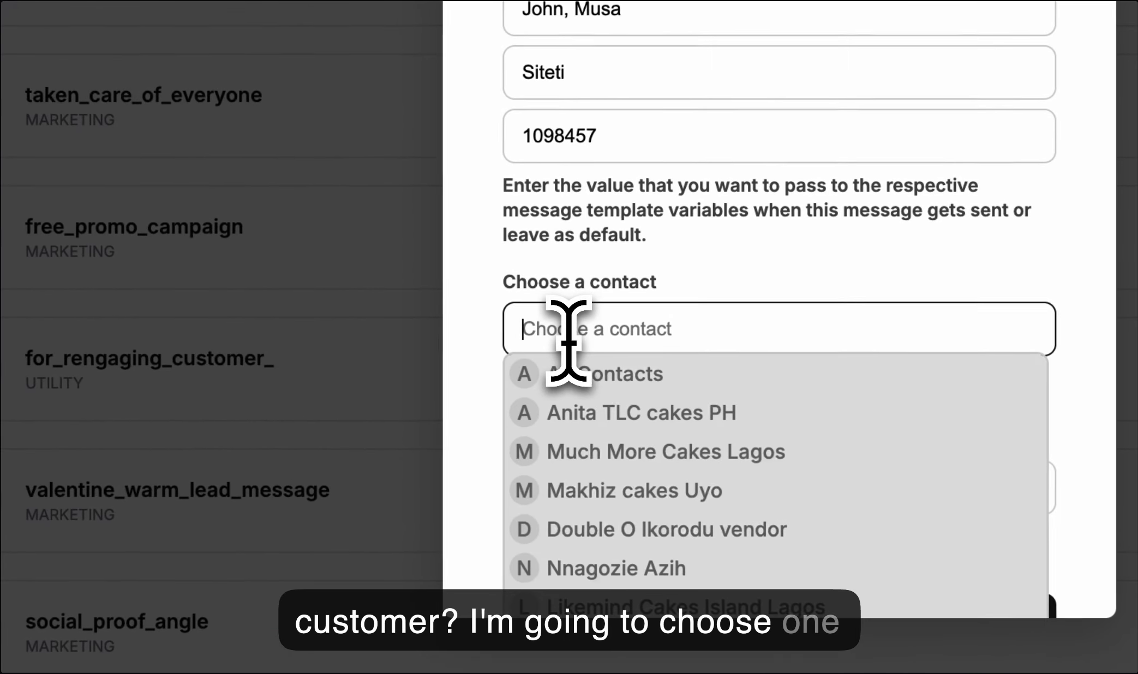
type("chr")
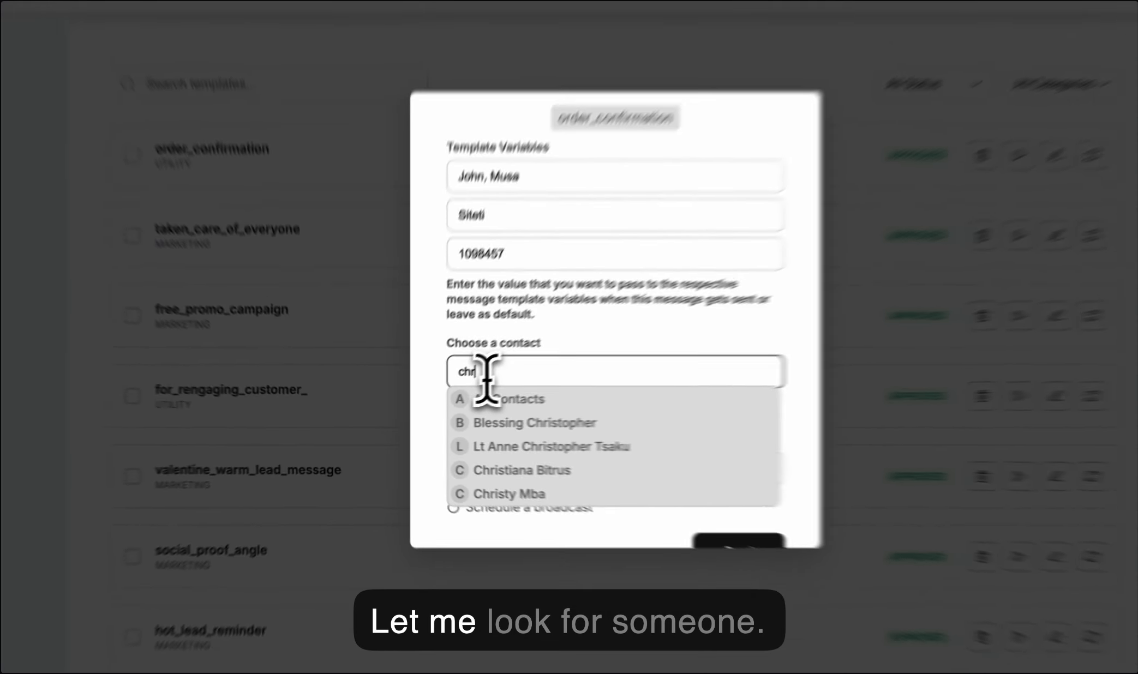
key("BackSpace")
key("BackSpace")
key("BackSpace")
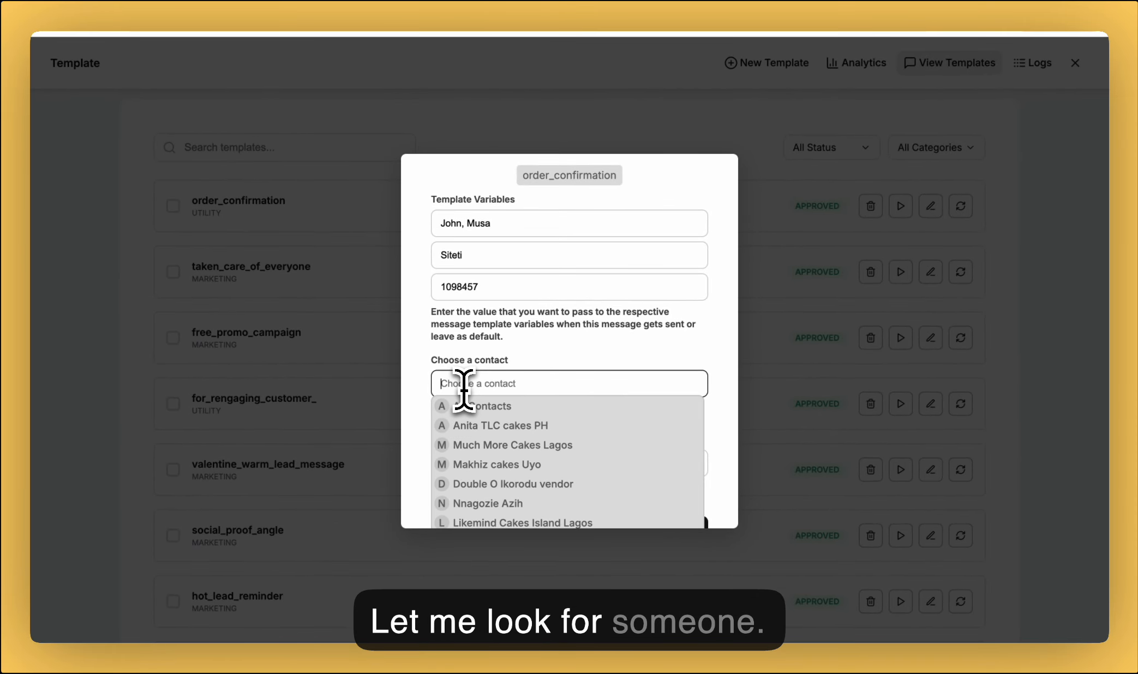
left_click(417, 369)
scroll(470, 366, "down", 1)
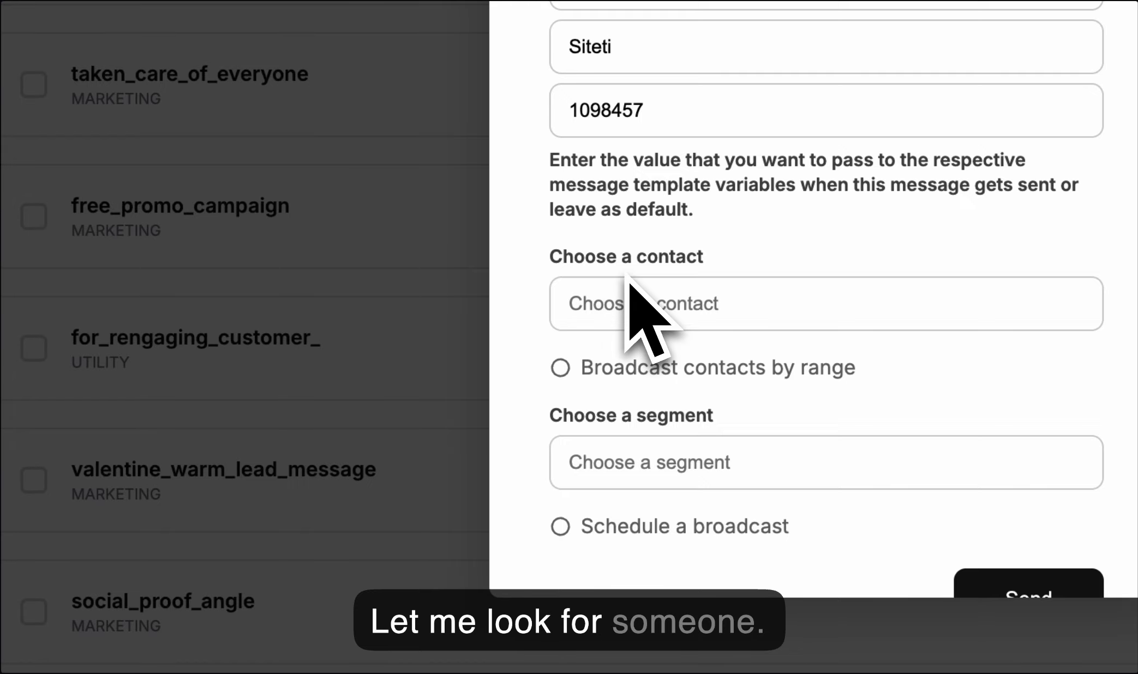
left_click(621, 263)
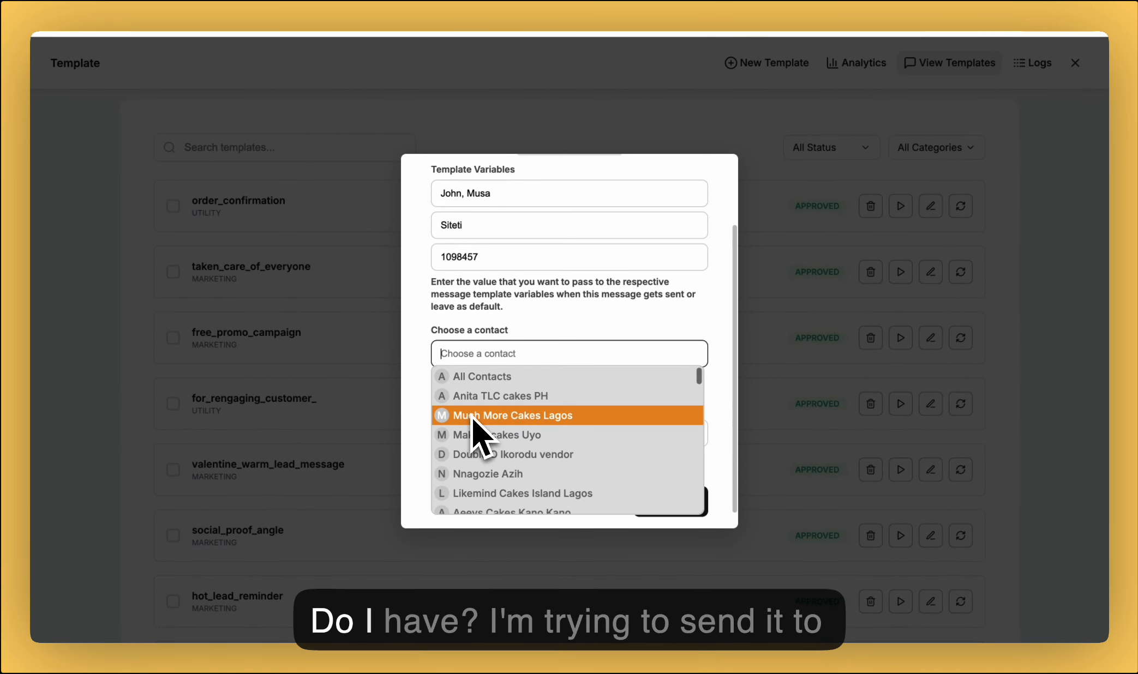
type("christ")
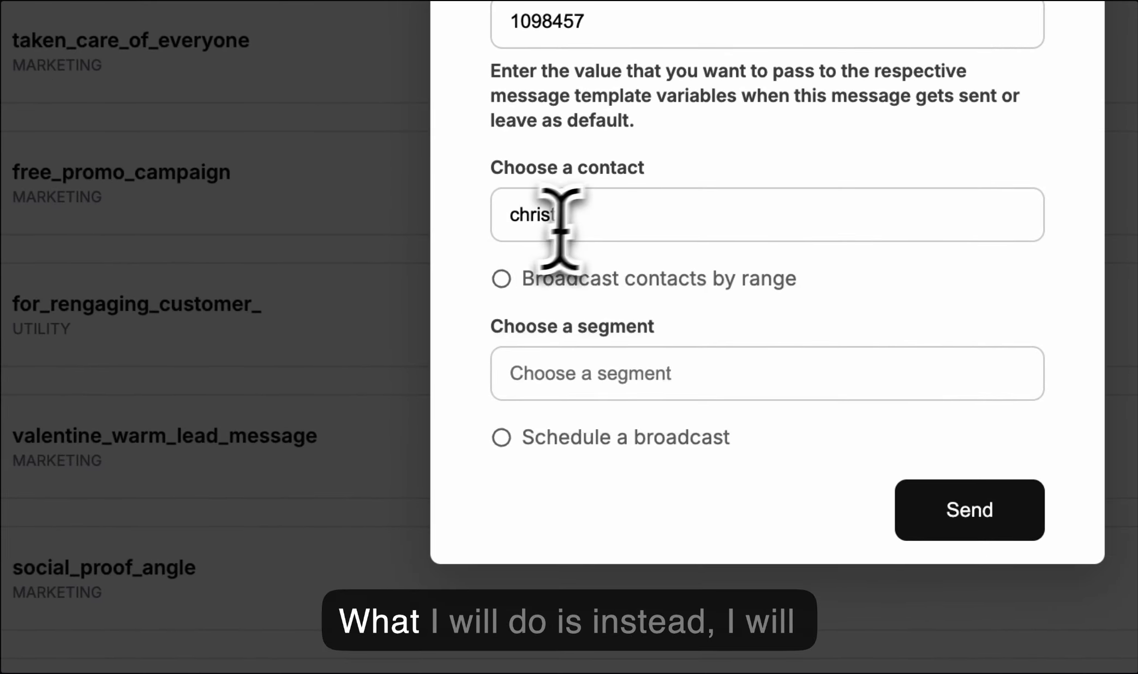
left_click(481, 358)
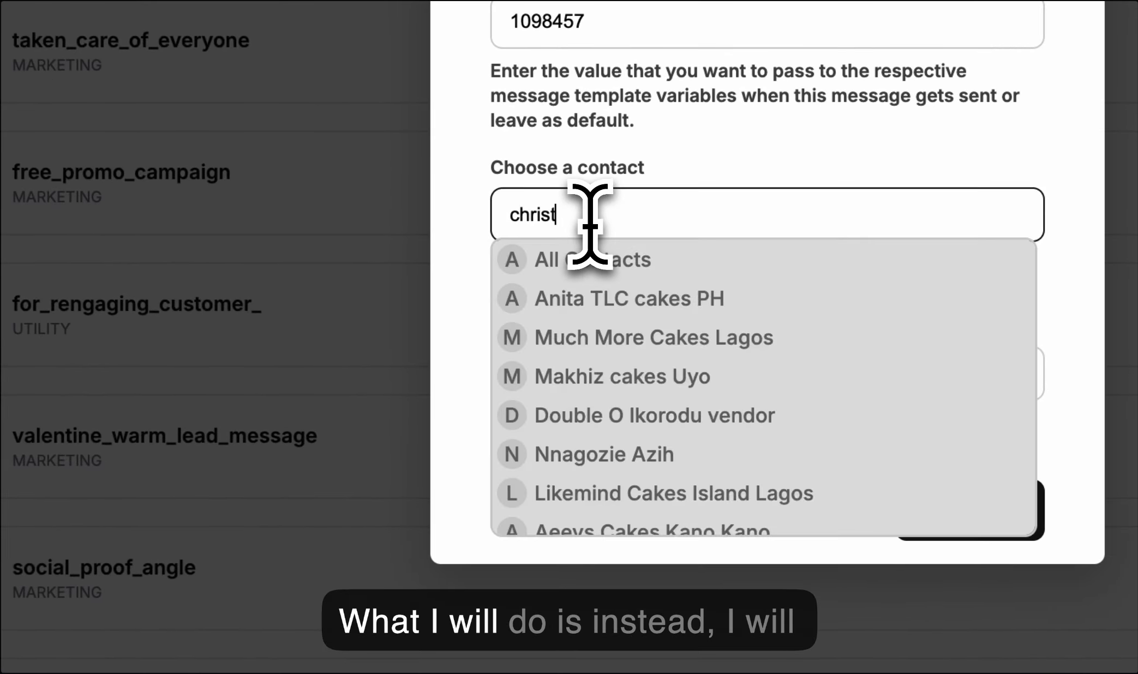
key("BackSpace")
key("BackSpace")
key("BackSpace")
key("BackSpace")
key("BackSpace")
key("BackSpace")
left_click(468, 271)
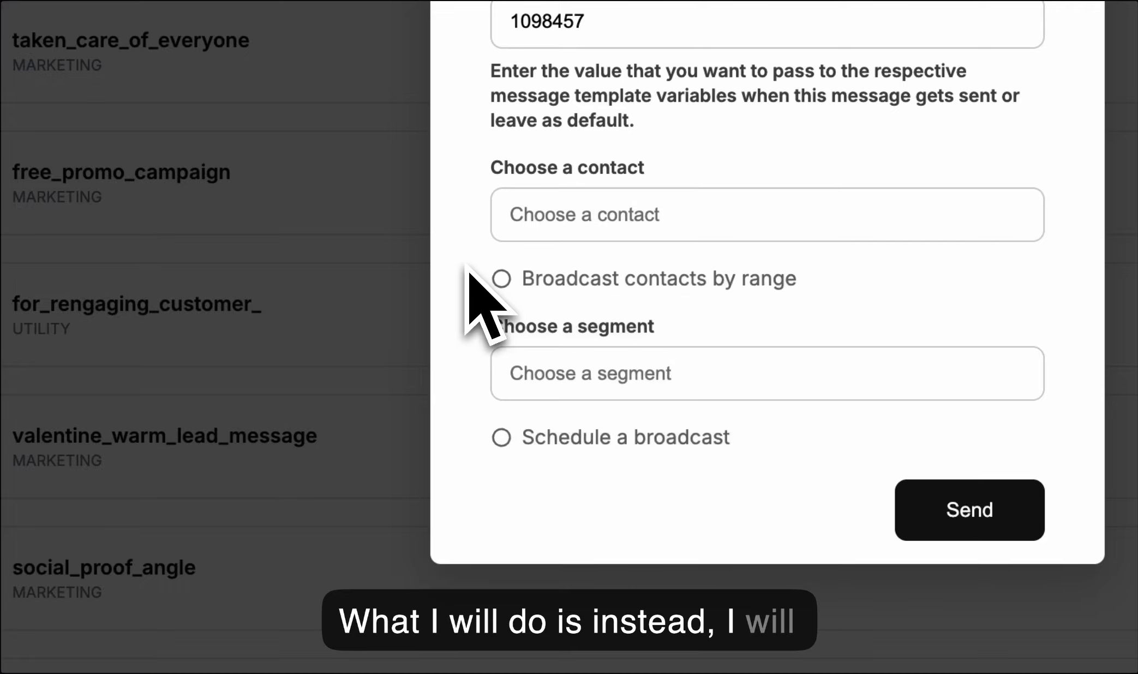
- Choose the "test" segment as the recipients of the template message
left_click(513, 374)
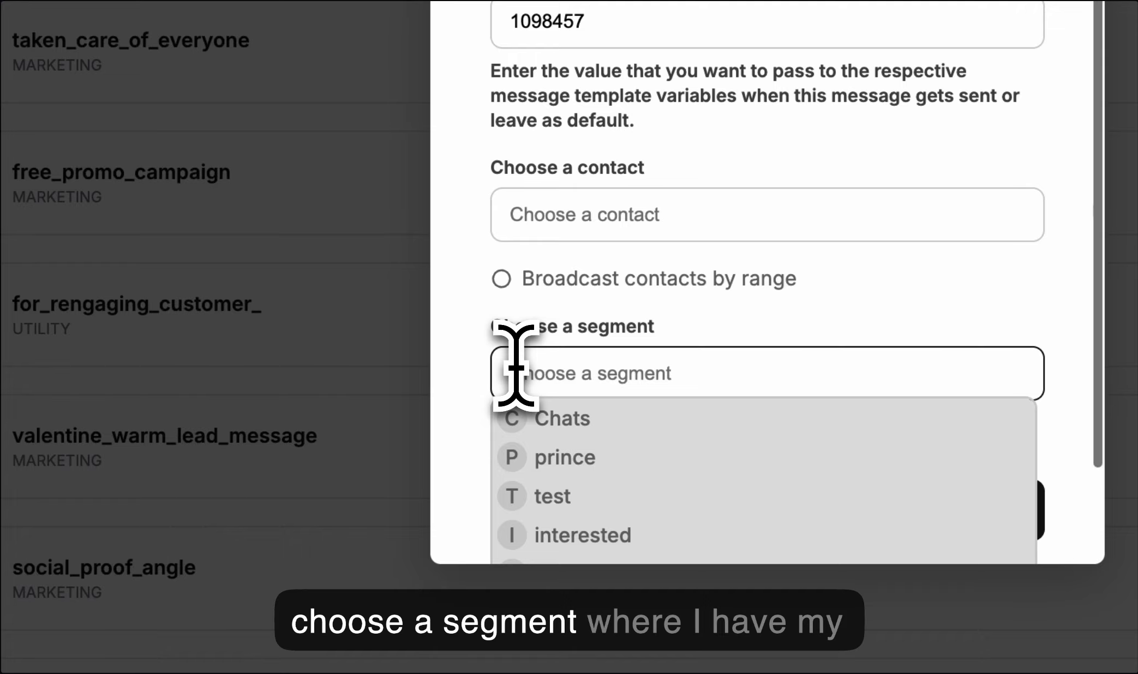
scroll(515, 374, "down", 1)
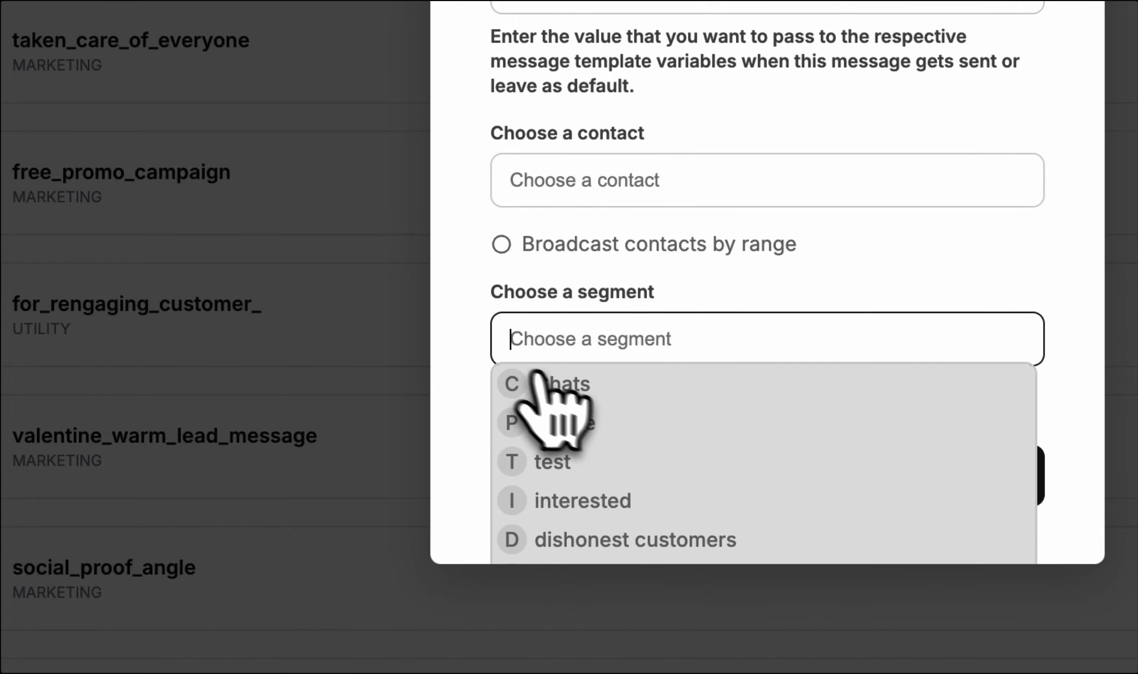
left_click(602, 462)
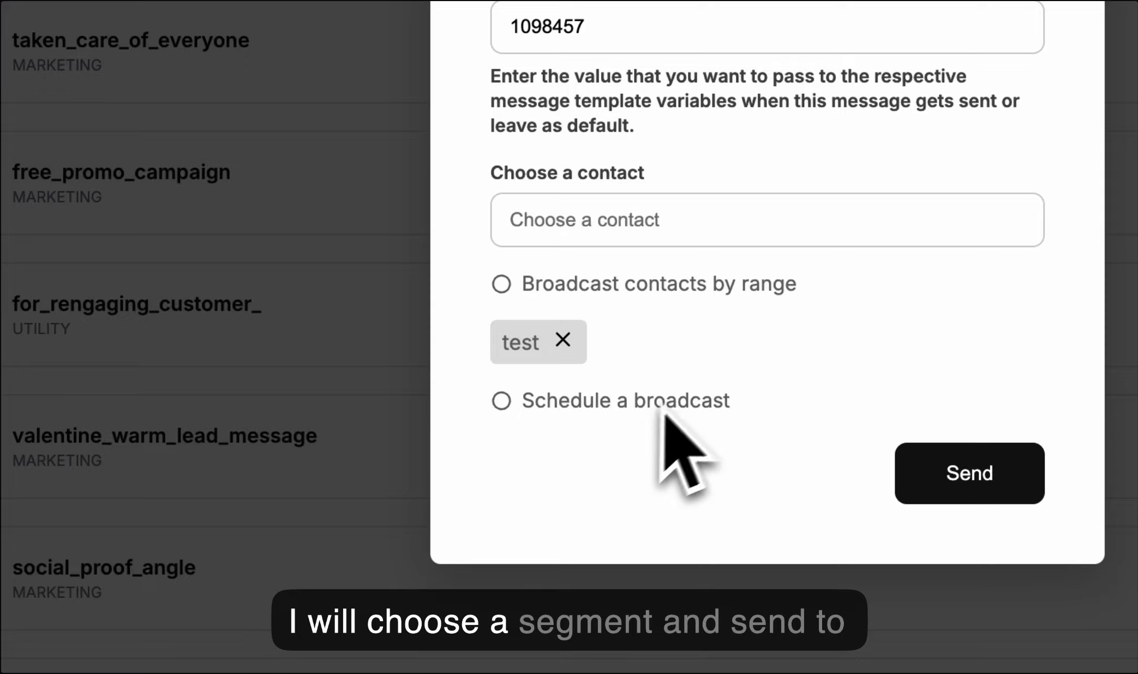
- Replace the first template variable with the customer's first name and the second with the brand name "Konga"
scroll(677, 392, "up", 3)
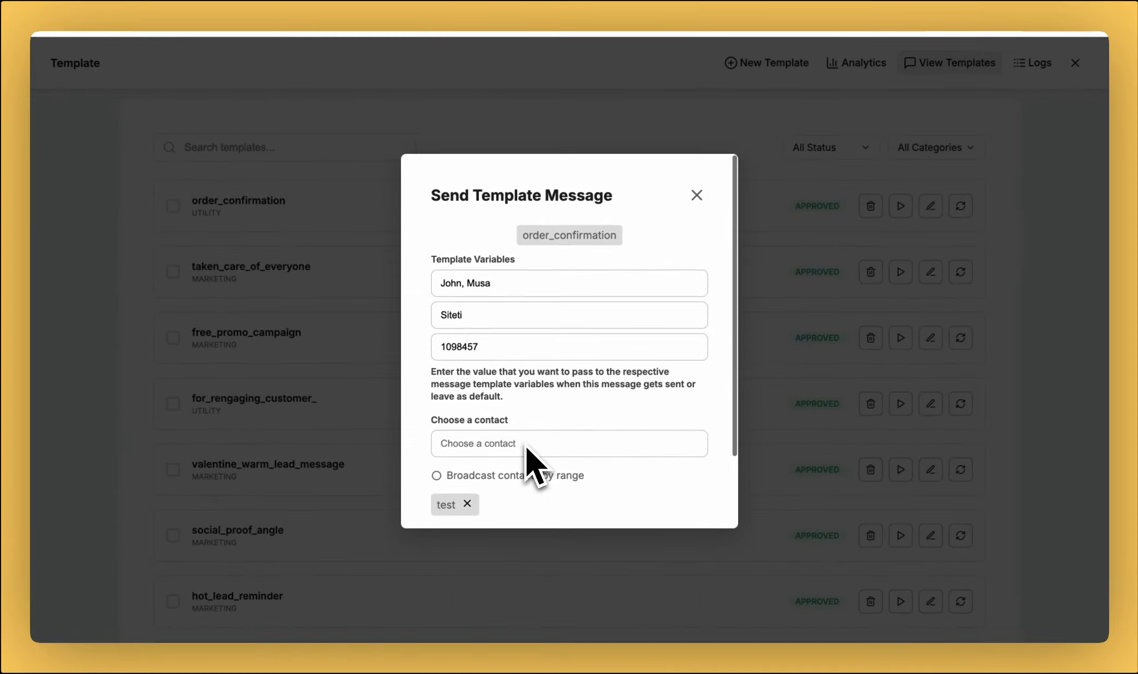
scroll(533, 411, "up", 1)
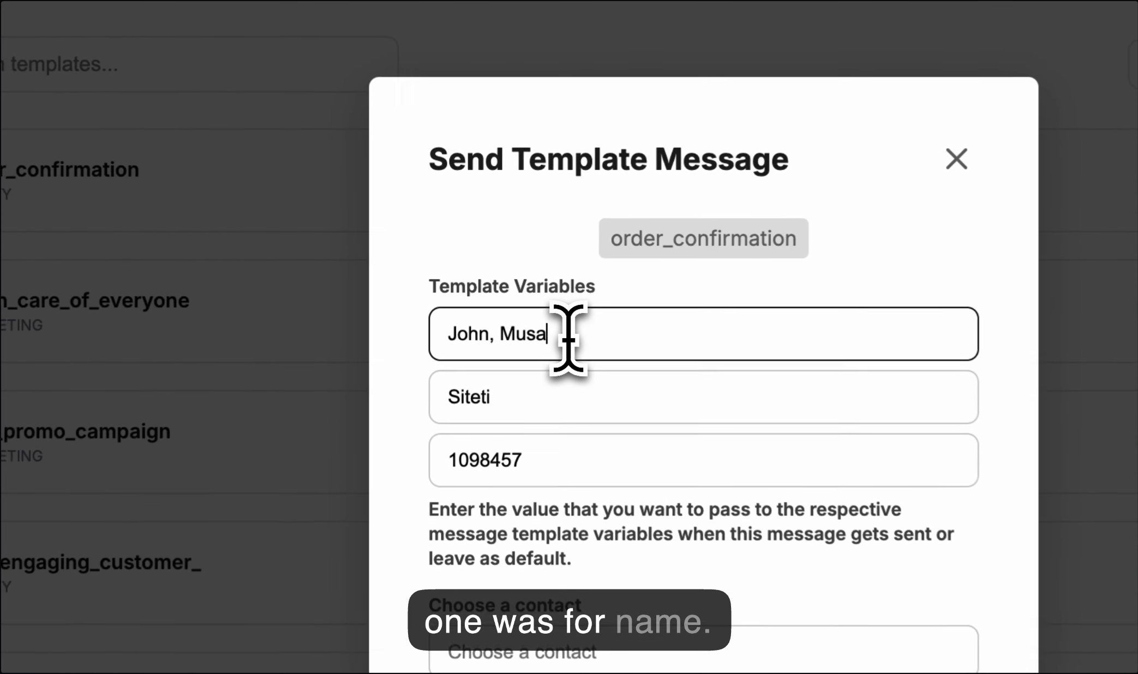
triple_click(501, 286)
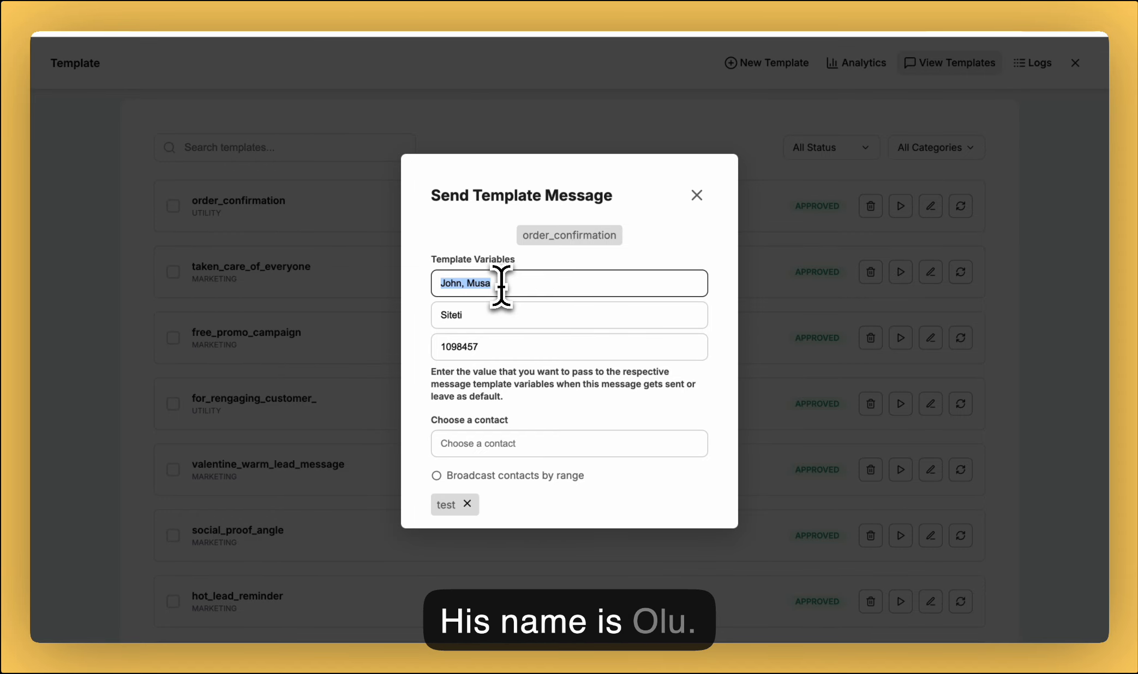
double_click(481, 316)
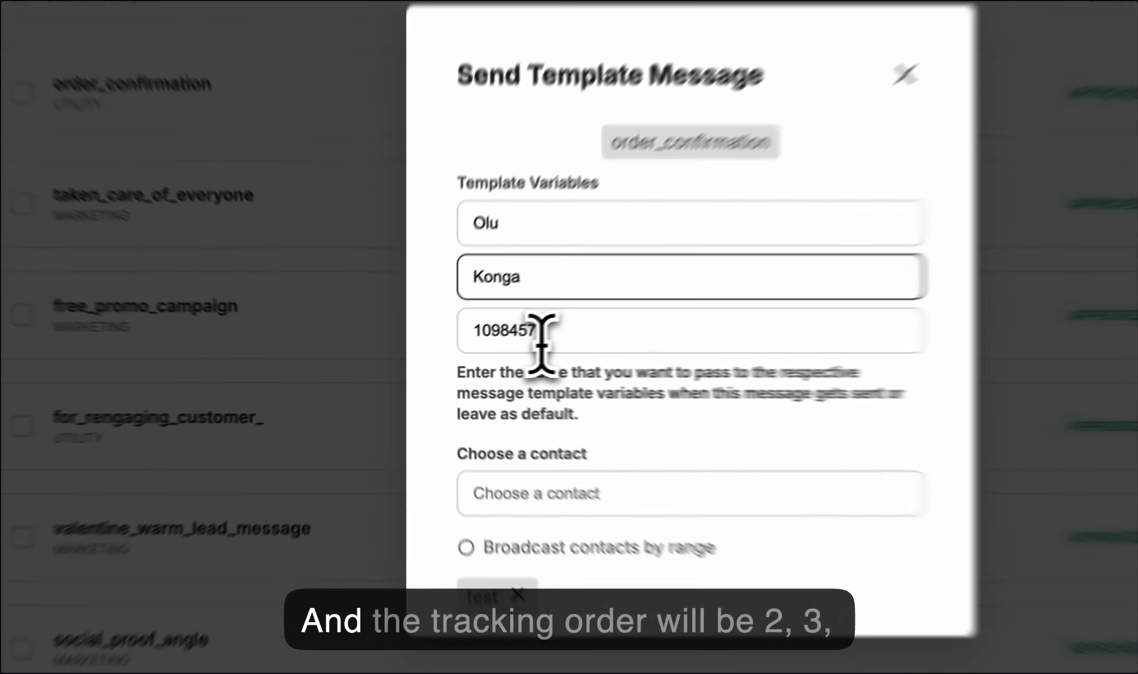
- Replace the third template variable with the order's tracking number and check the rest of the send form
double_click(479, 350)
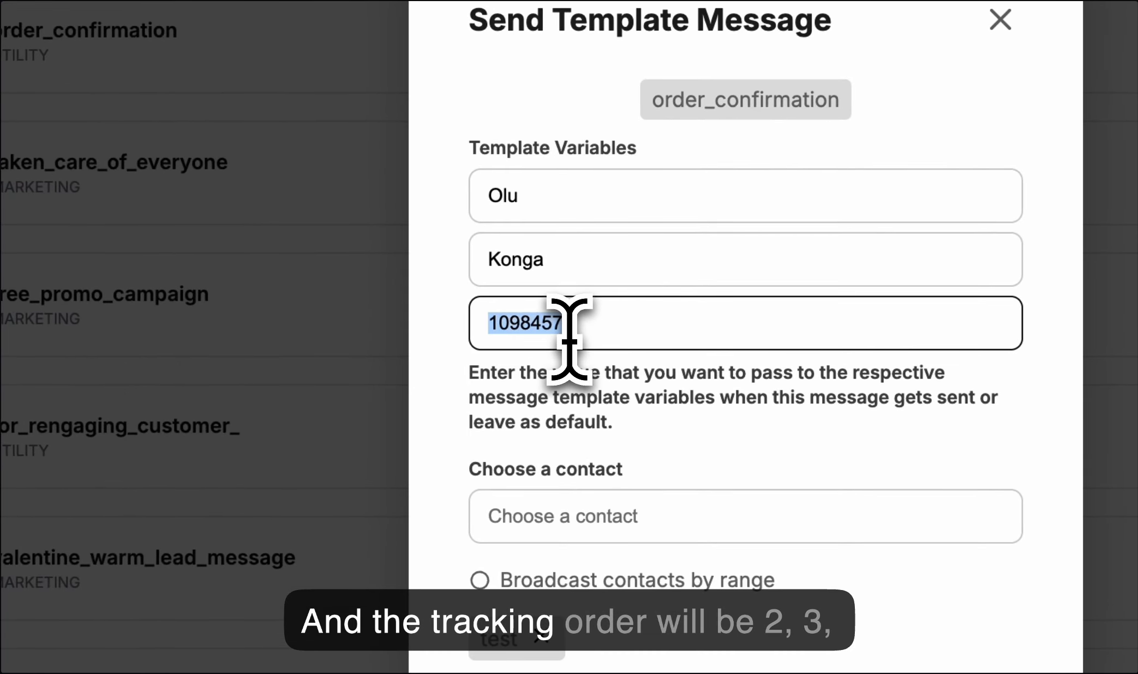
type("23456")
scroll(658, 359, "down", 2)
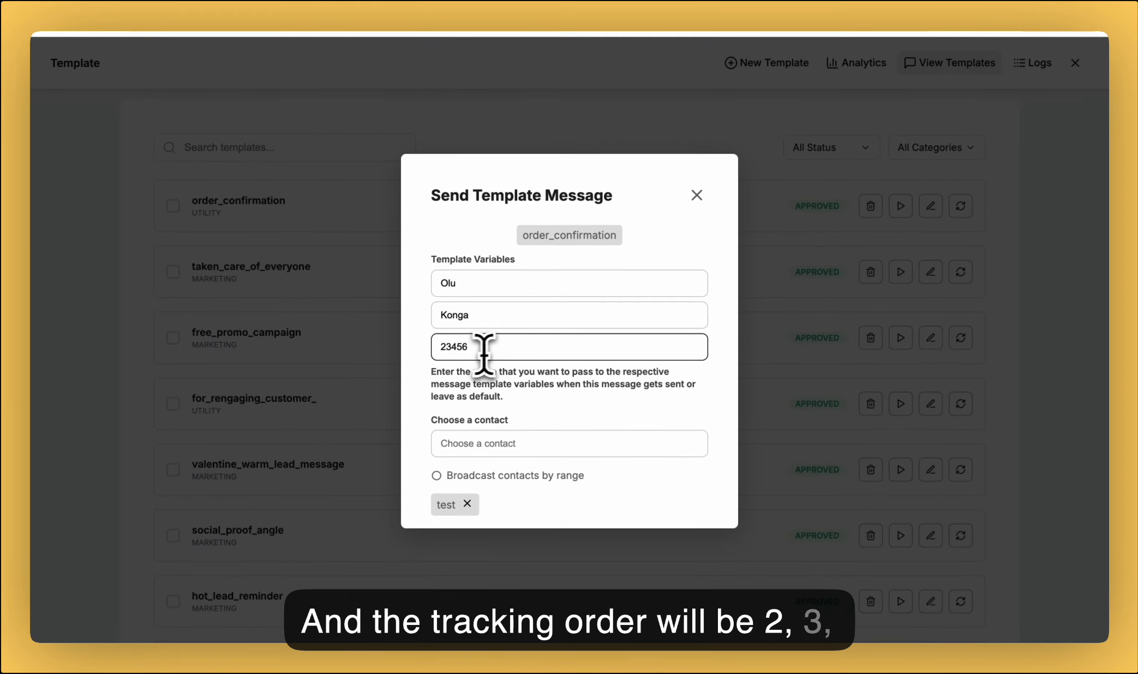
scroll(513, 352, "down", 1)
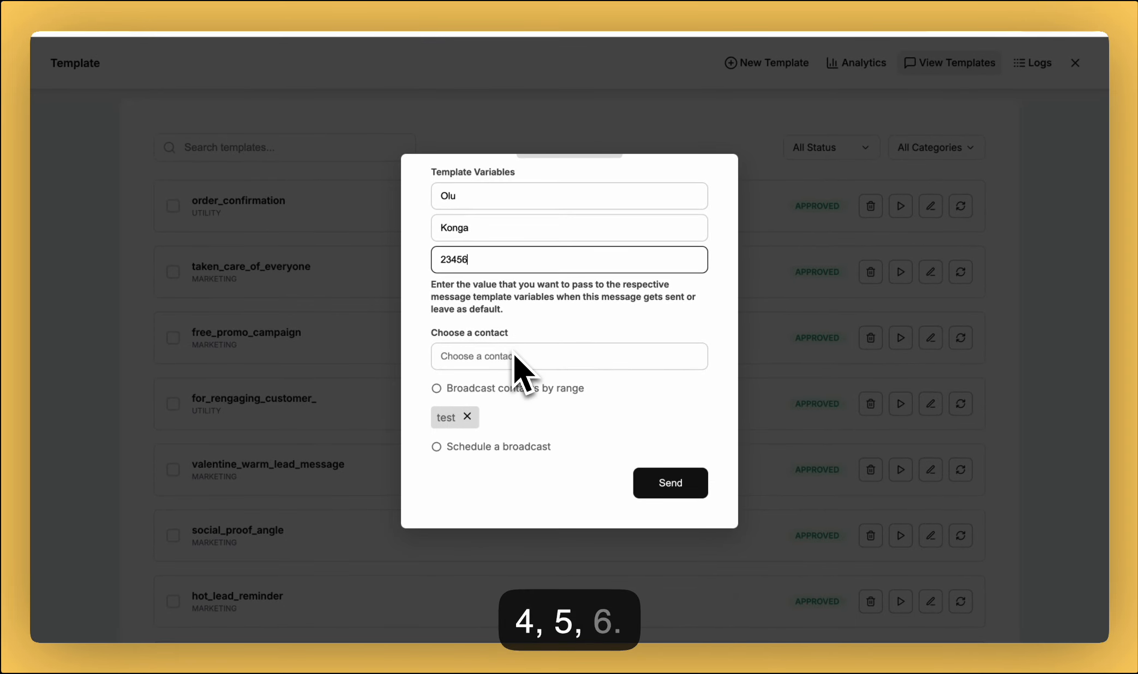
scroll(513, 352, "up", 1)
scroll(518, 371, "up", 2)
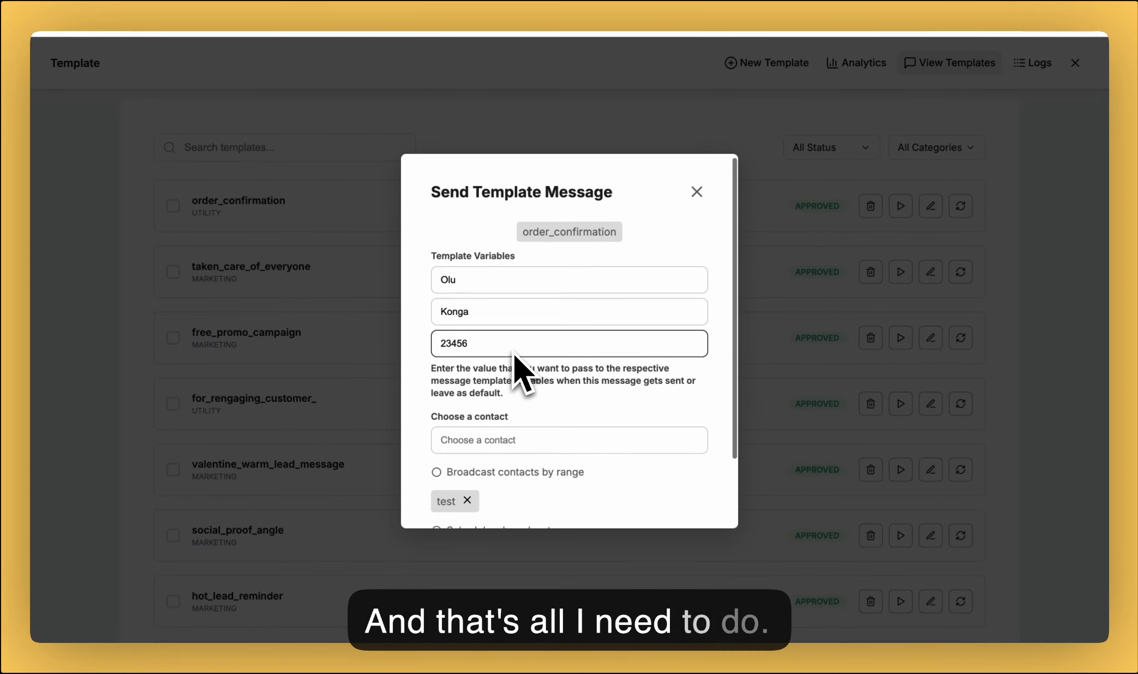
- Schedule the broadcast for 19/04/2026 at 10:27 with the schedule pattern Once
scroll(518, 371, "down", 3)
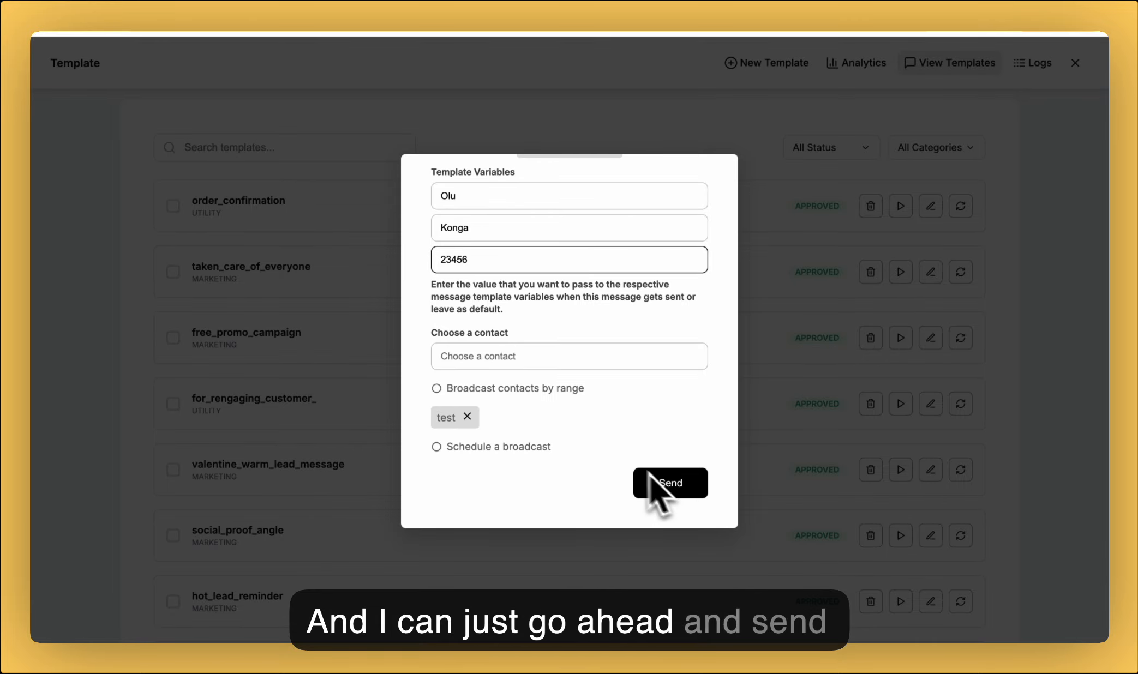
left_click(471, 452)
scroll(464, 462, "down", 3)
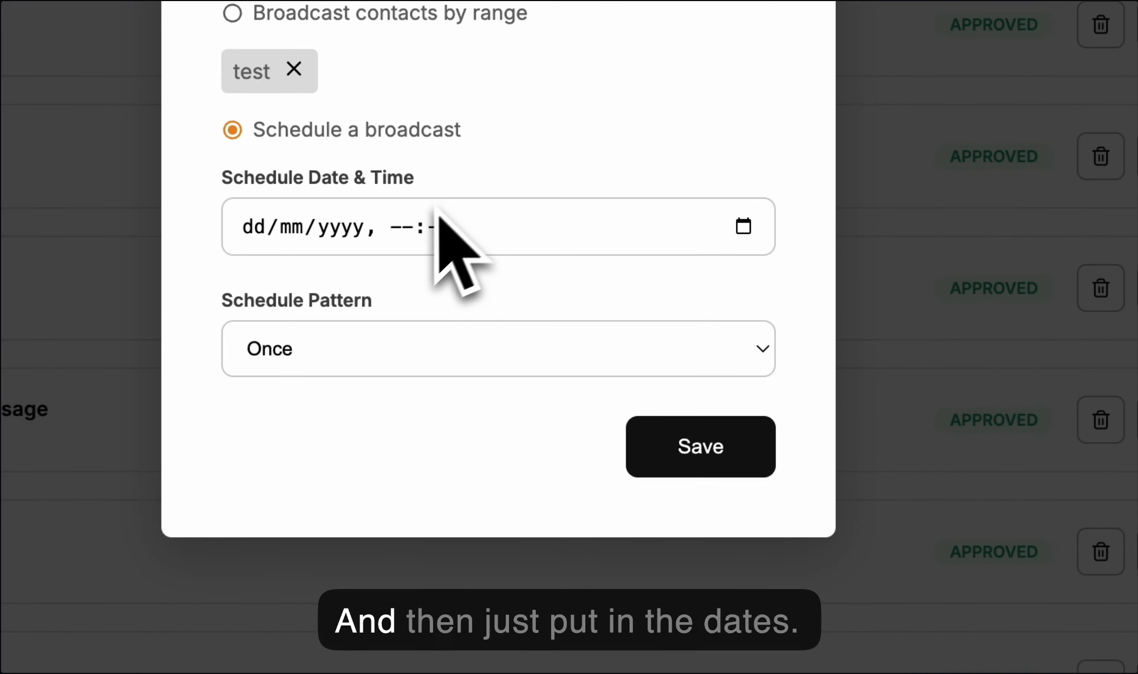
left_click(381, 234)
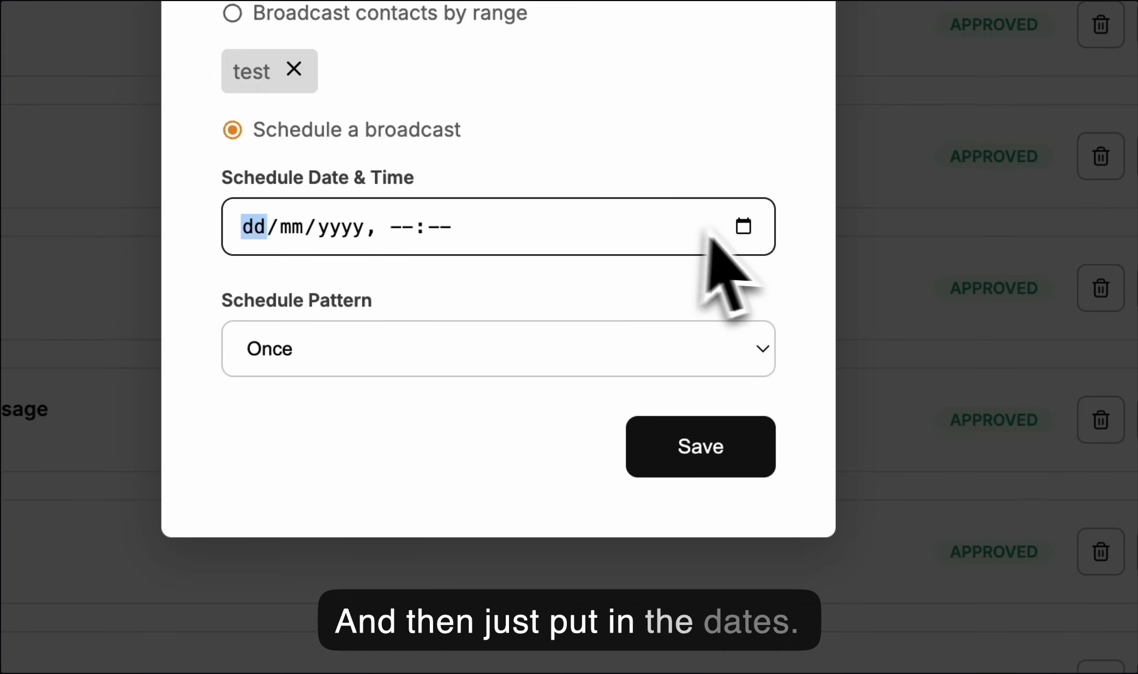
left_click(743, 226)
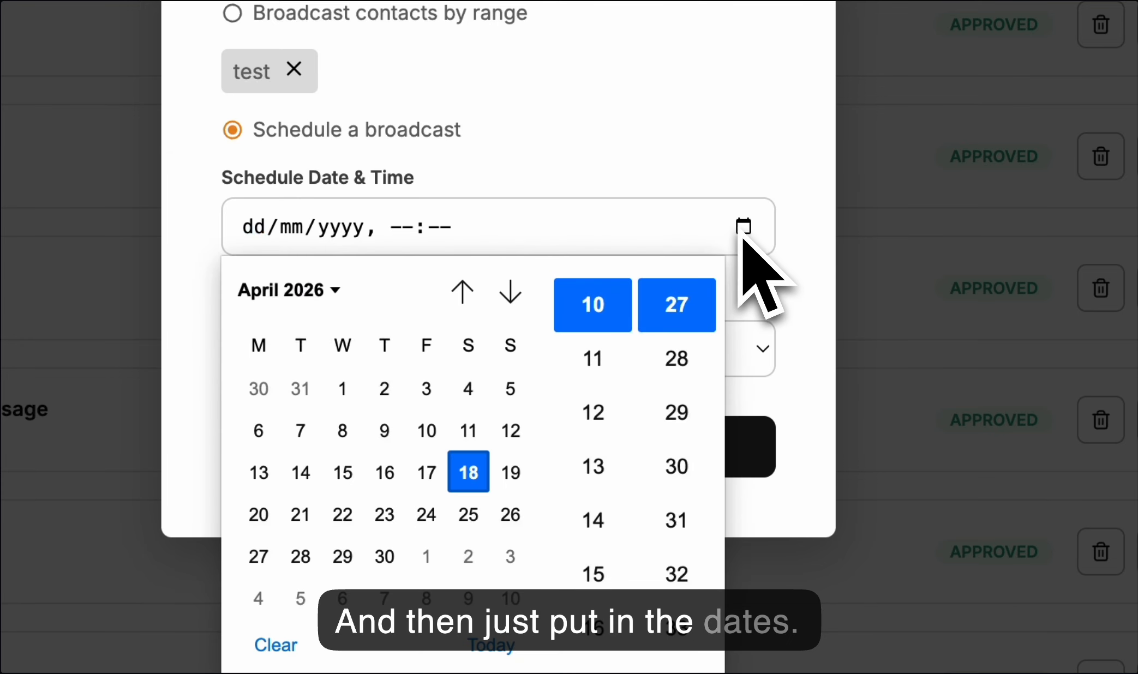
left_click(510, 473)
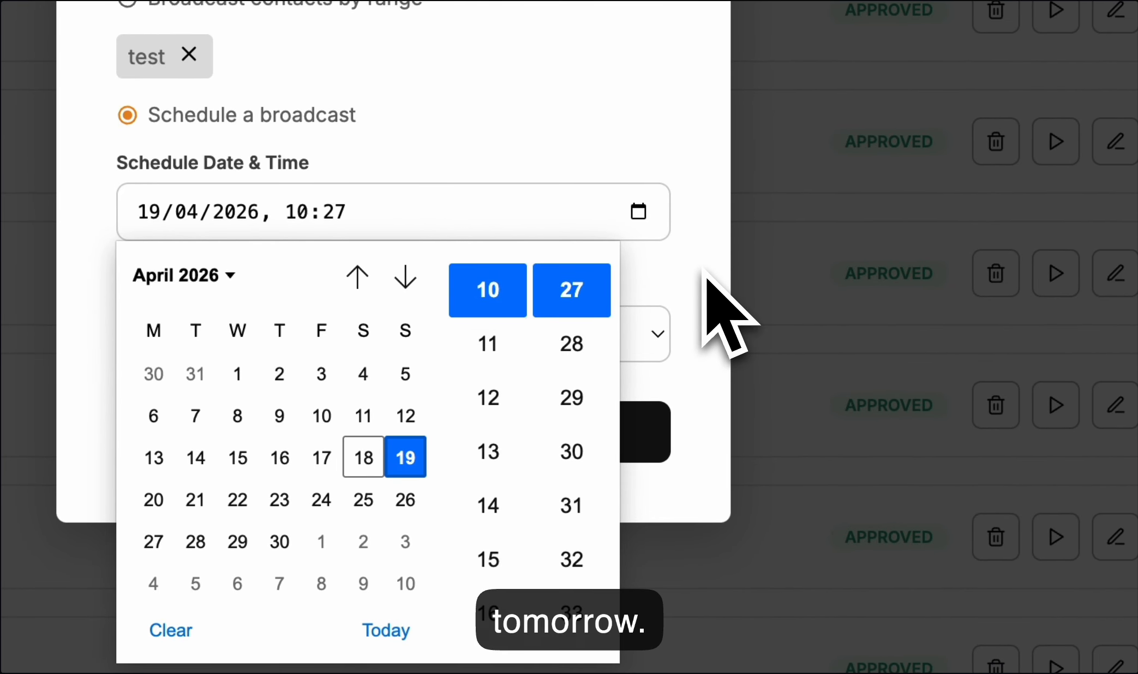
left_click(705, 281)
left_click(414, 349)
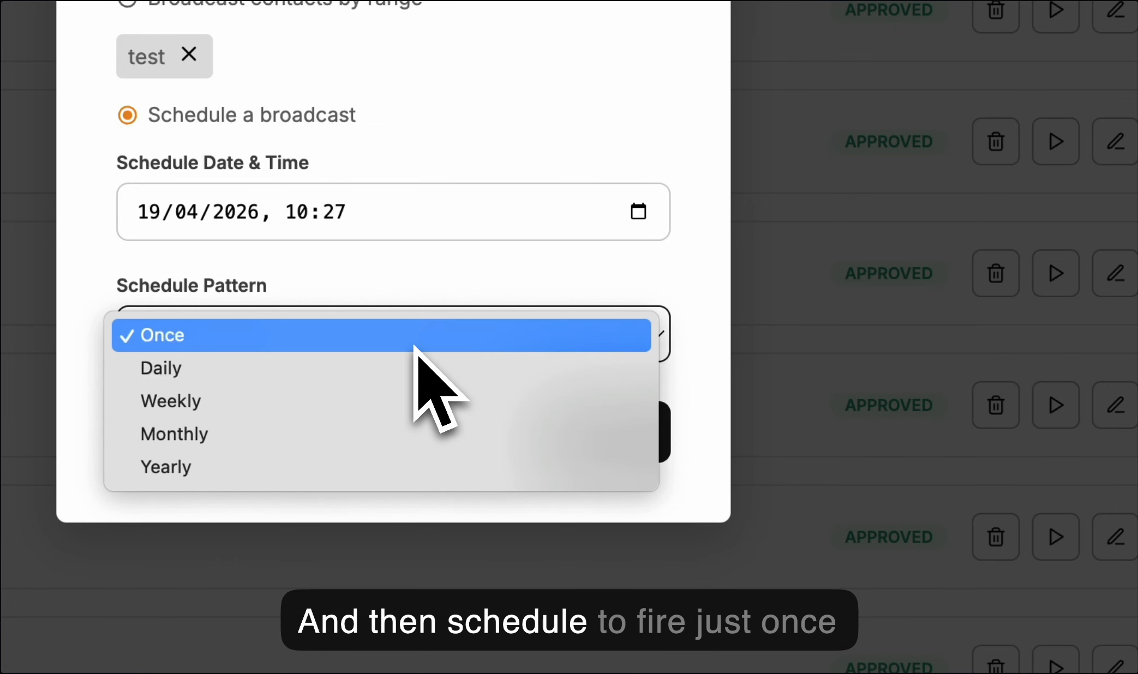
left_click(414, 347)
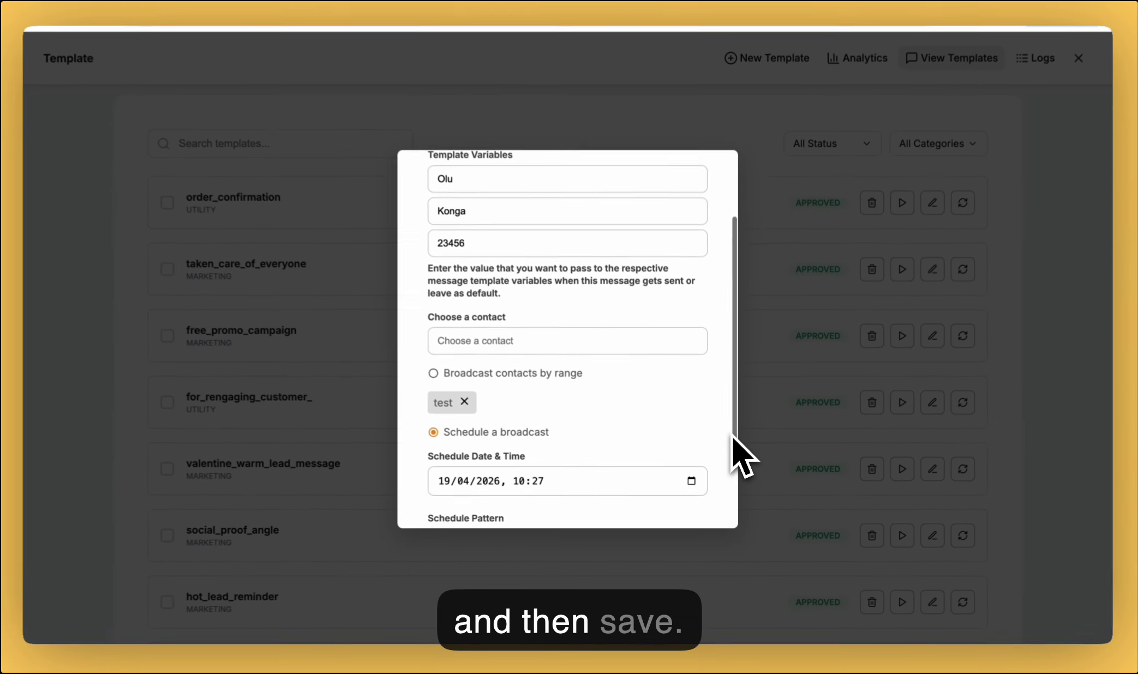
- Go through the three template variable values in order, and close the send form without sending or saving
scroll(731, 382, "up", 5)
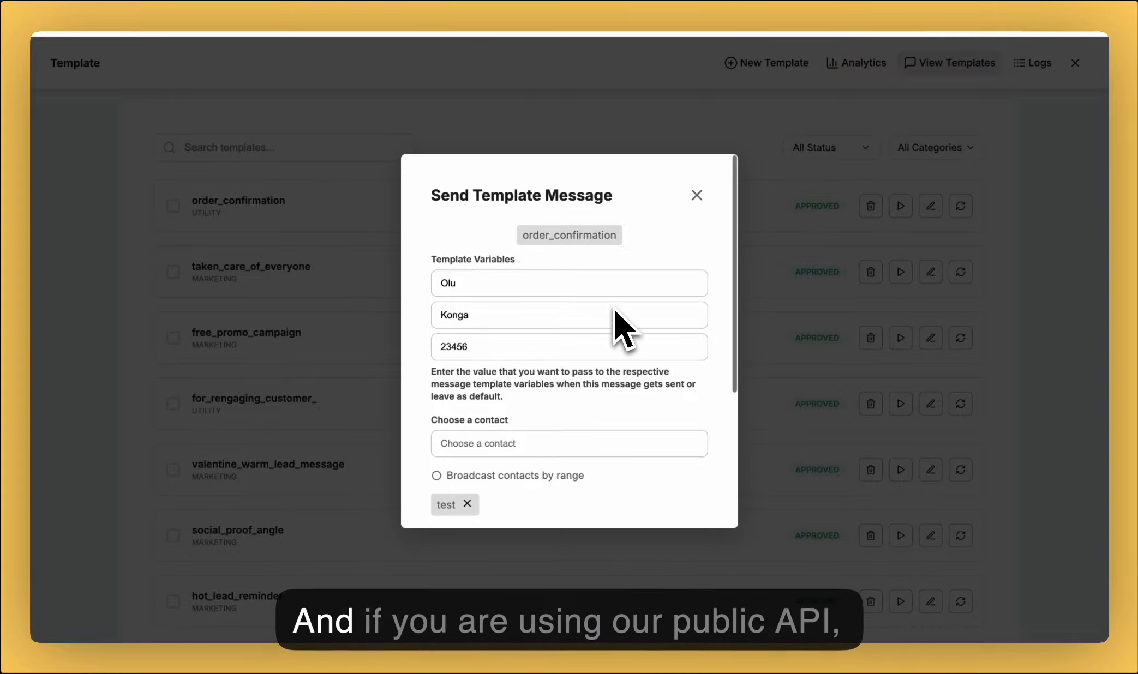
scroll(612, 325, "down", 3)
scroll(615, 313, "up", 3)
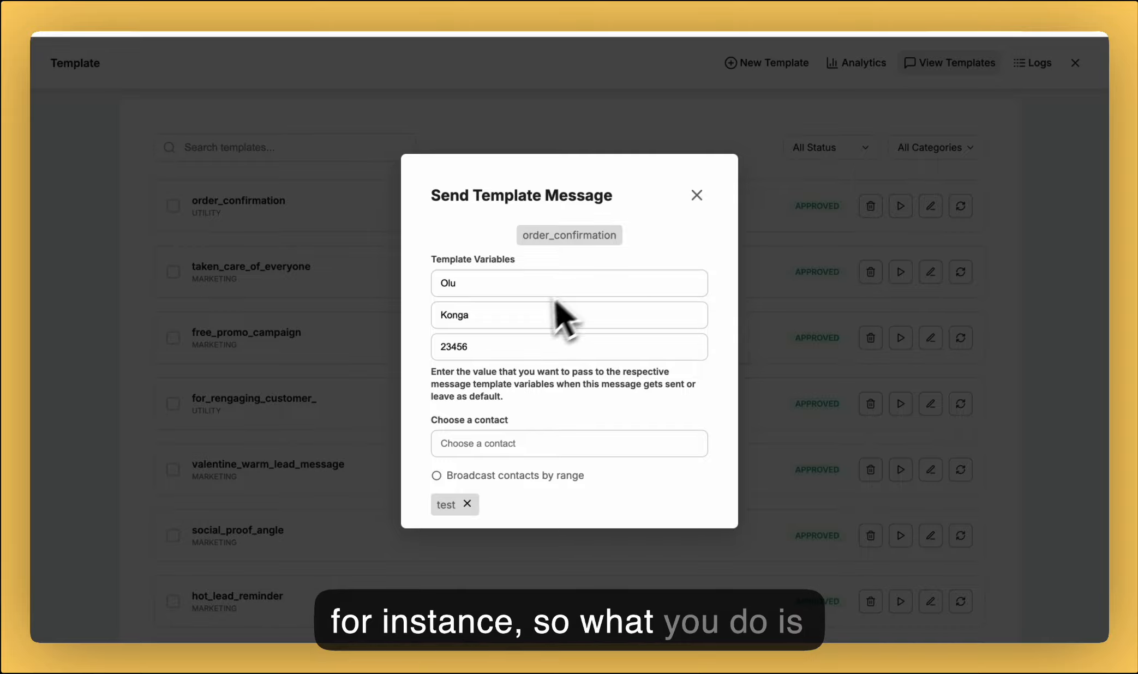
left_click(476, 287)
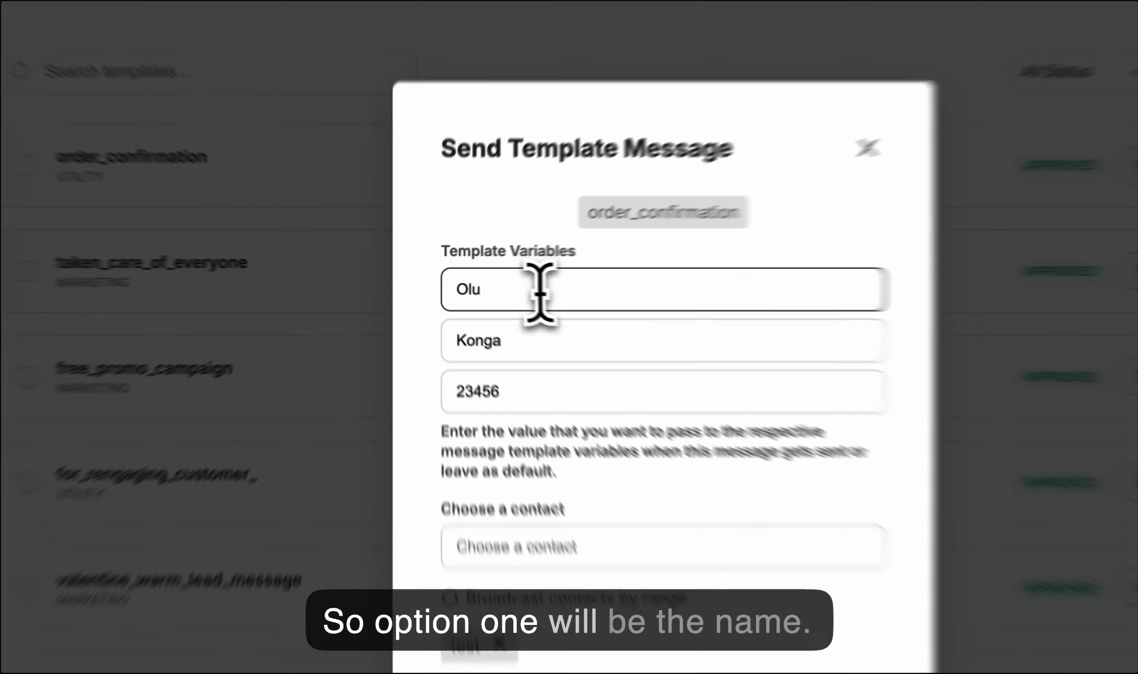
double_click(492, 288)
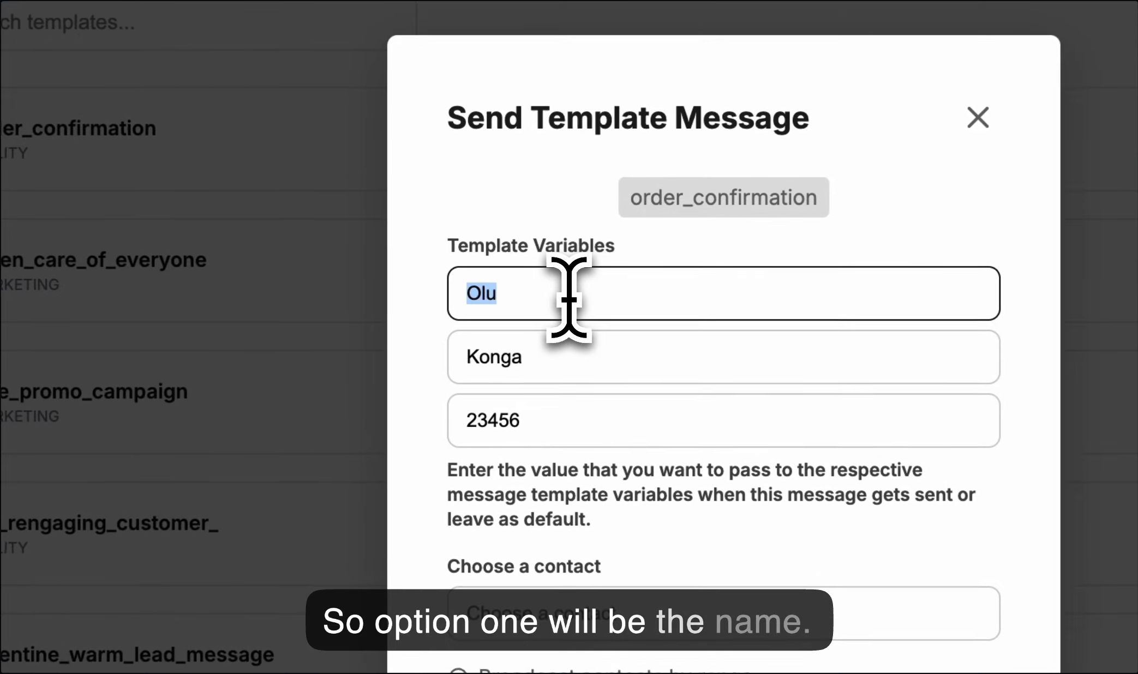
key("Tab")
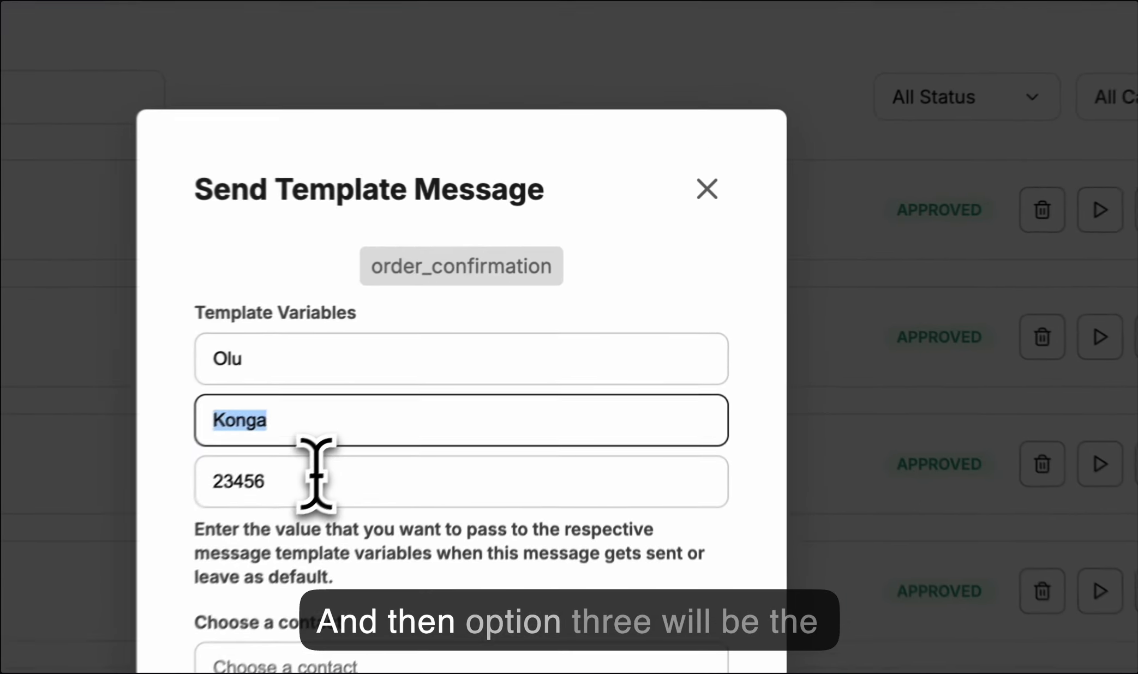
key("Tab")
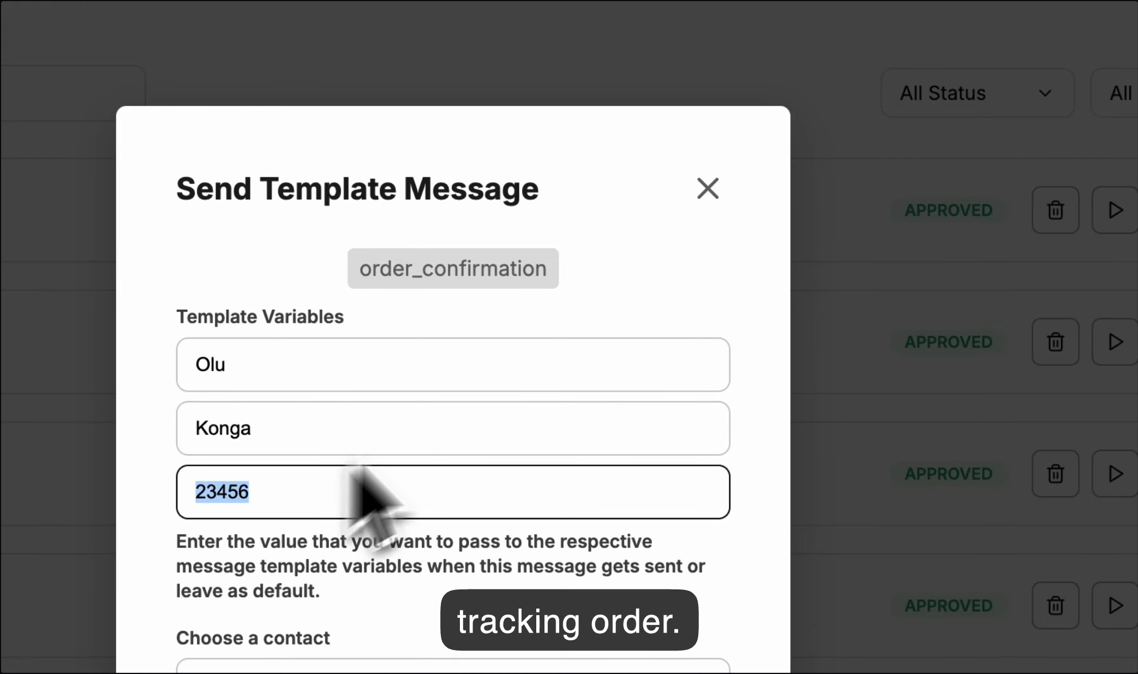
left_click(706, 191)
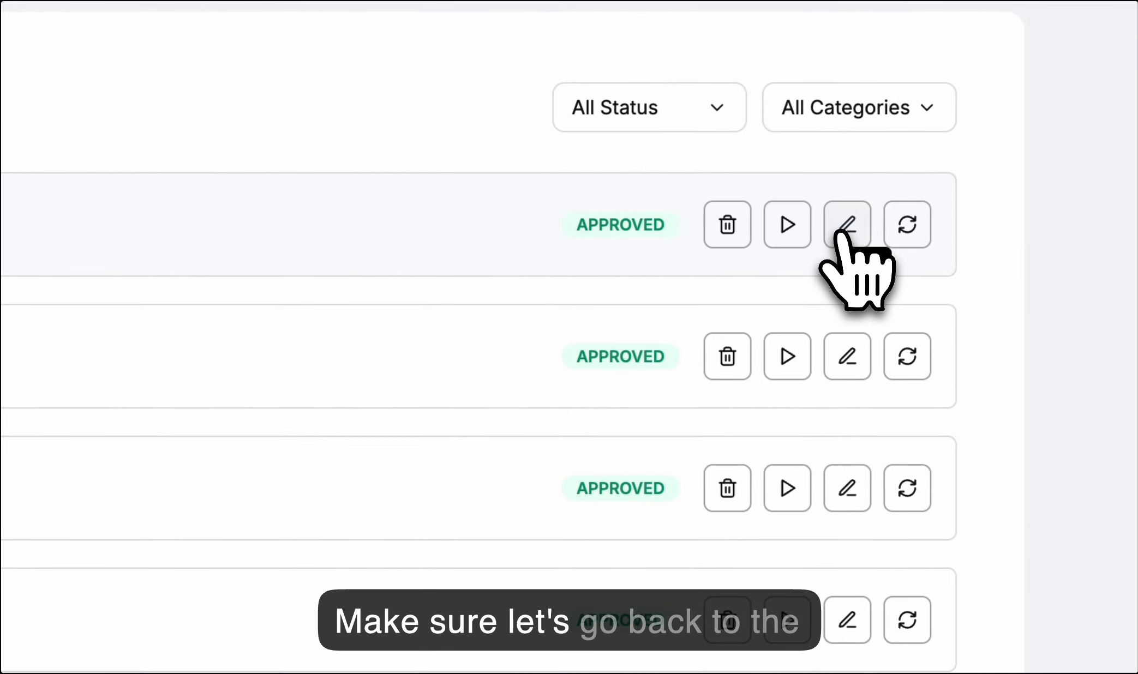
- Open the order_confirmation template for editing and examine the positions of variables {{1}}, {{2}} and {{3}} in its body
left_click(840, 230)
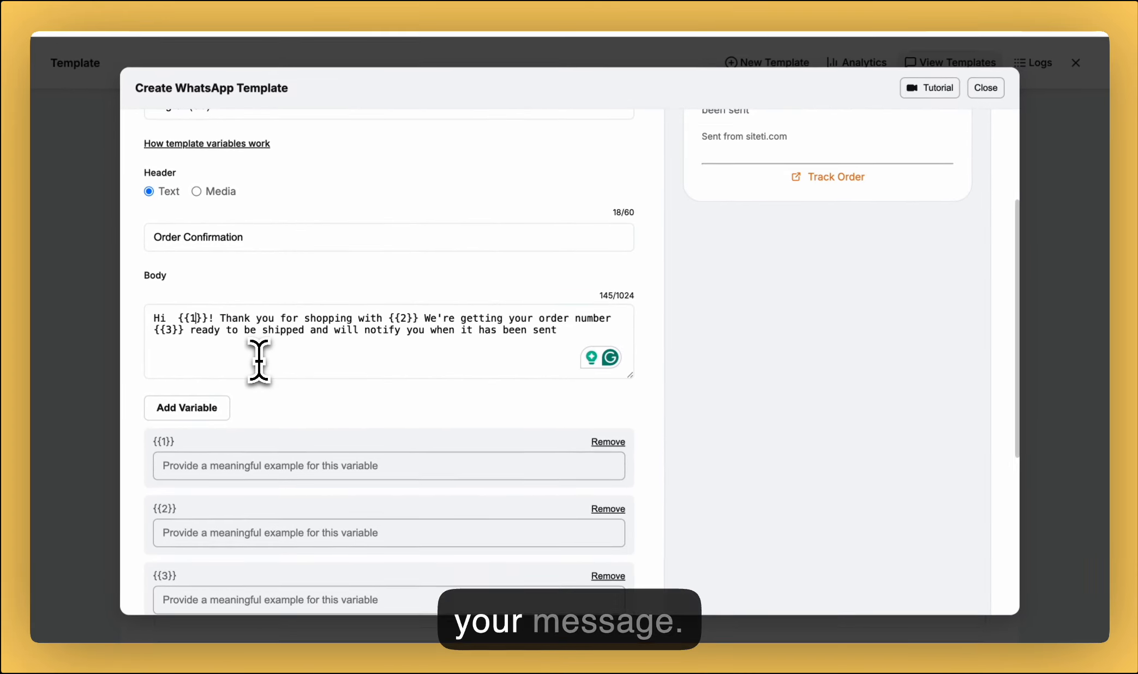
scroll(488, 394, "down", 1)
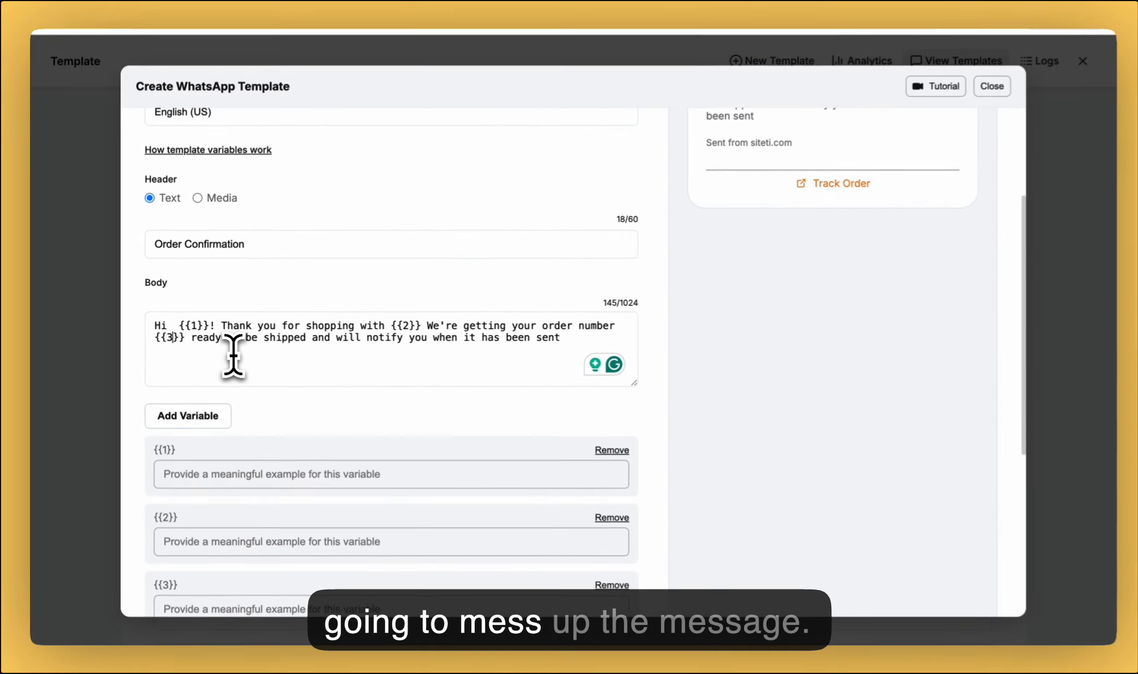
scroll(234, 360, "down", 3)
scroll(236, 363, "down", 1)
scroll(240, 355, "up", 2)
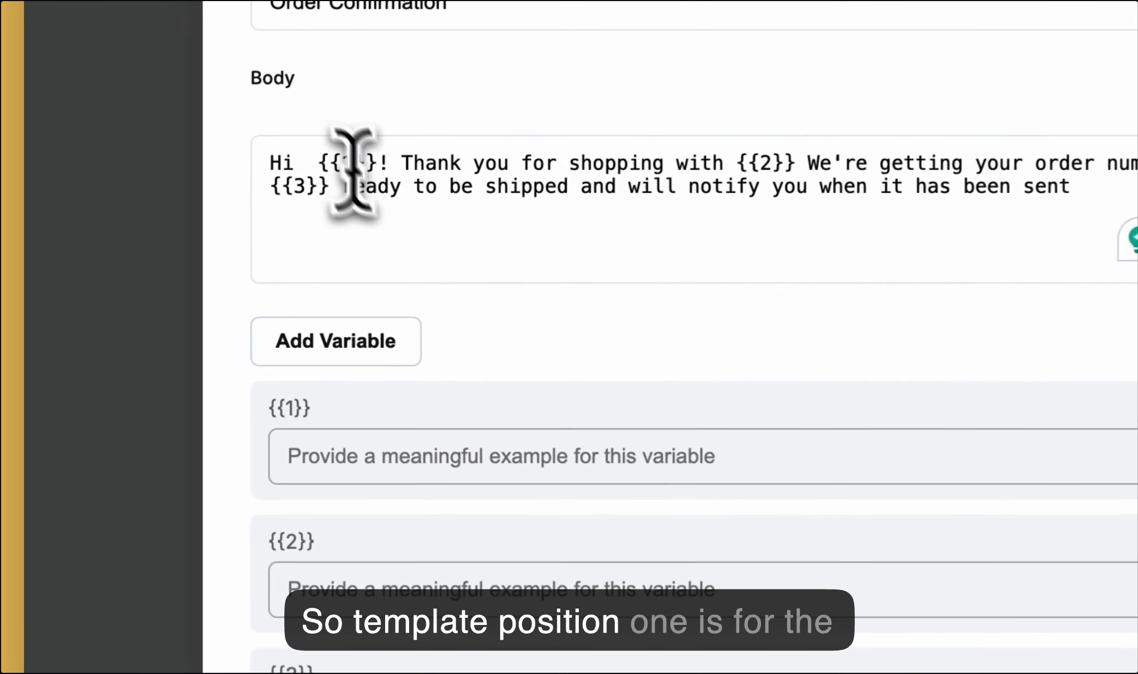
left_click(527, 460)
left_click(771, 173)
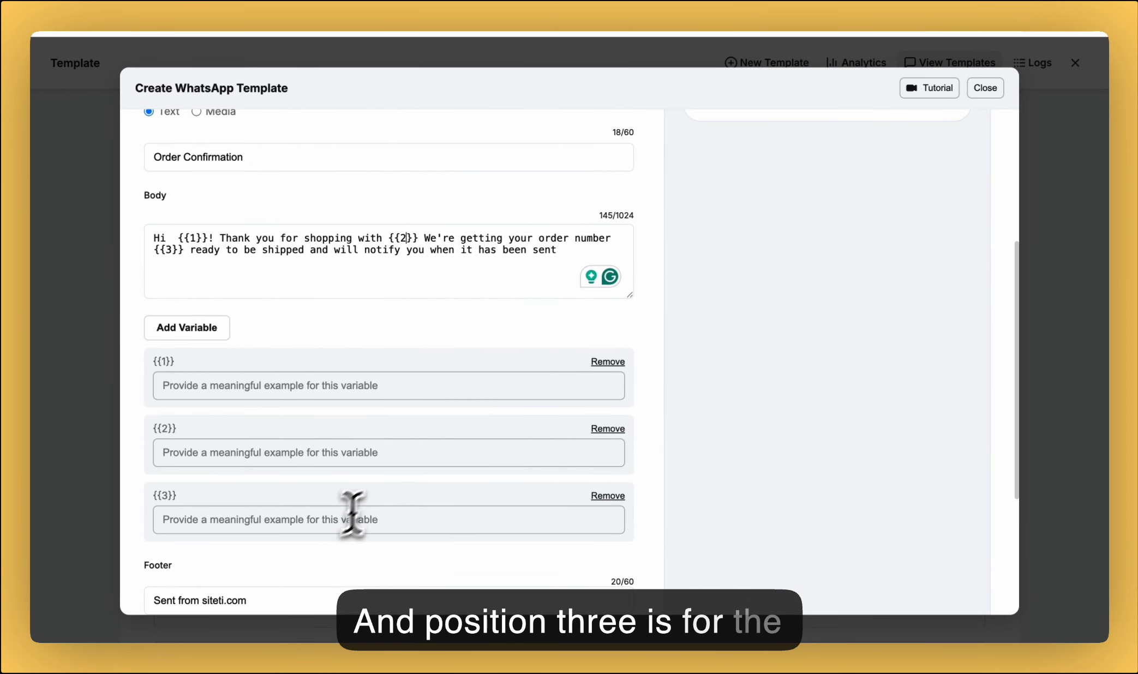
scroll(409, 366, "up", 5)
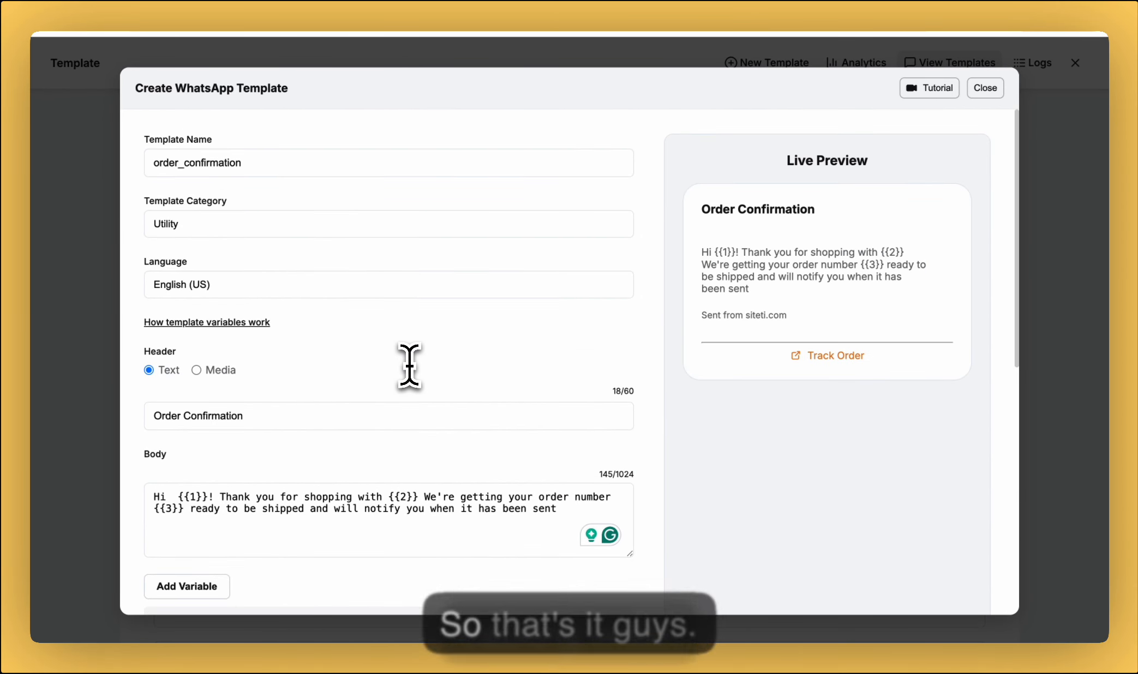